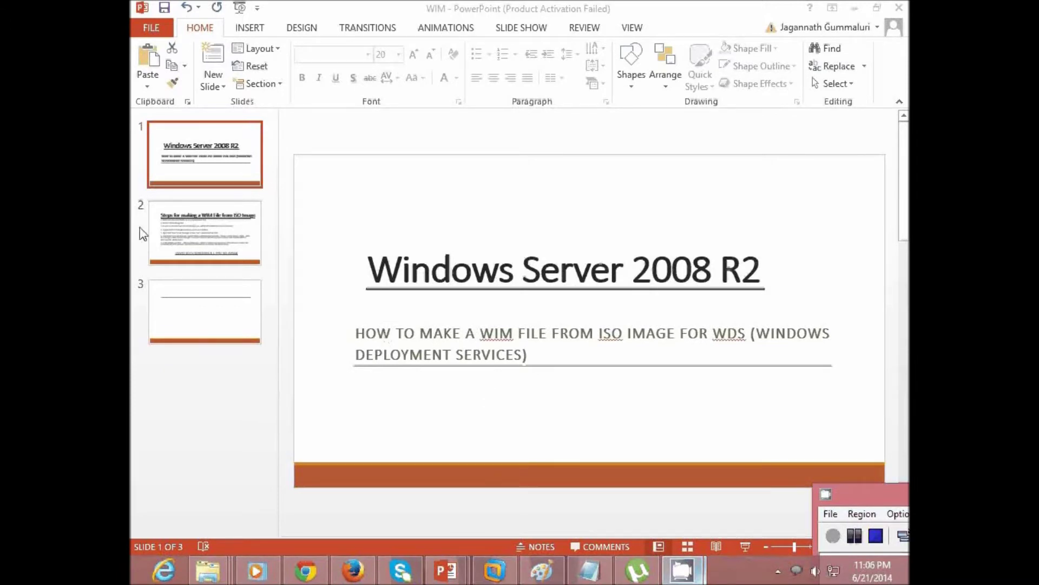
Open slide 2 and review the WIM file instructions, highlighting install.wim, boot.wim, the USB drive and the step on opening WDS.
click(206, 233)
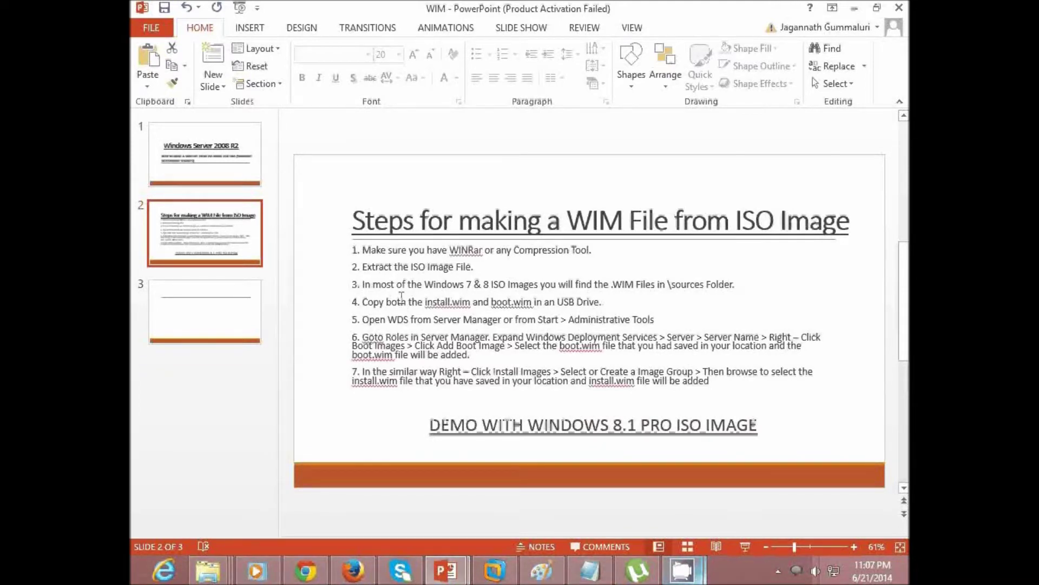
click(429, 301)
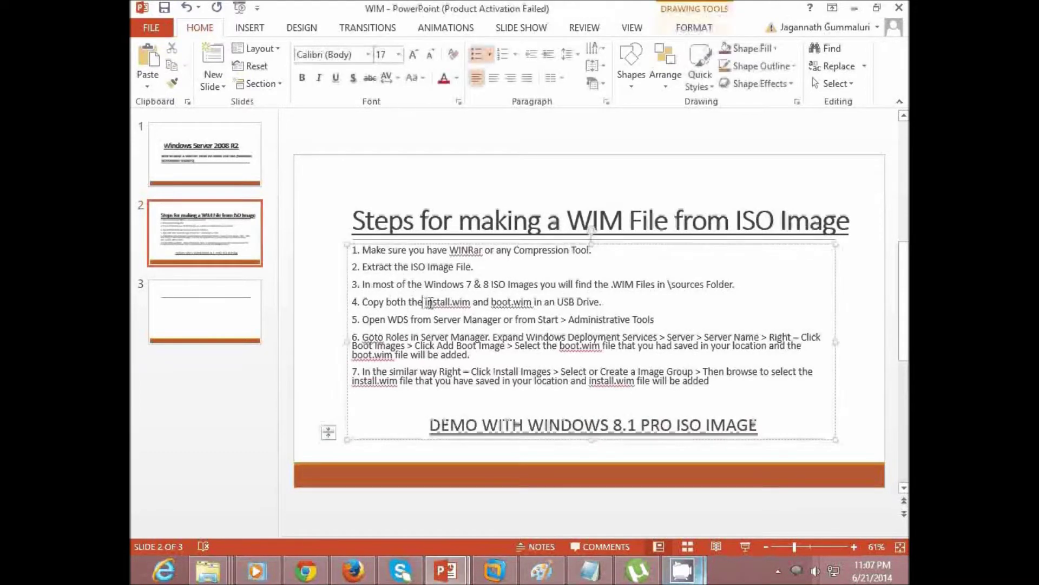
drag(429, 302, 410, 301)
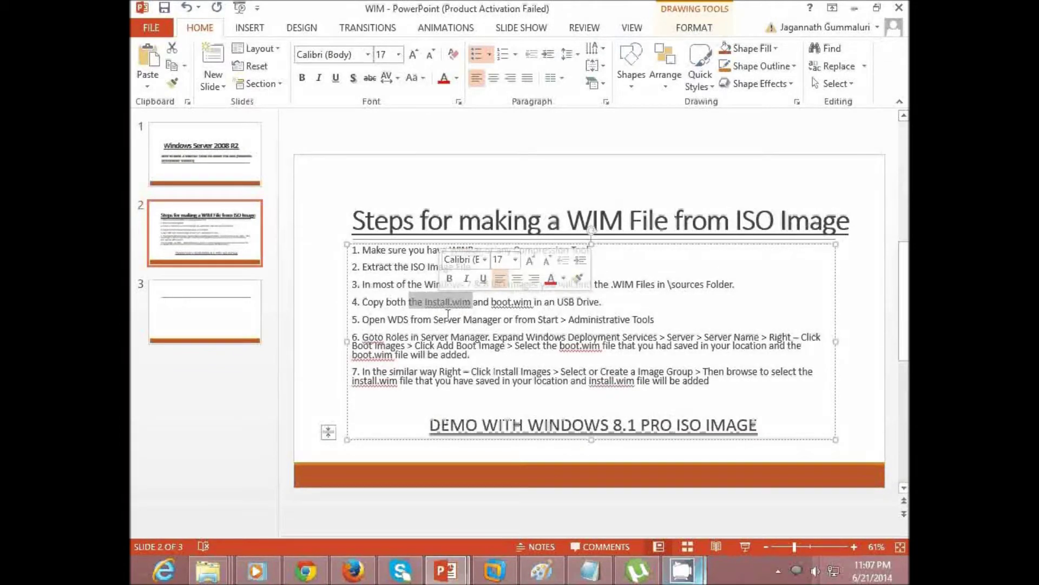
drag(493, 302, 532, 302)
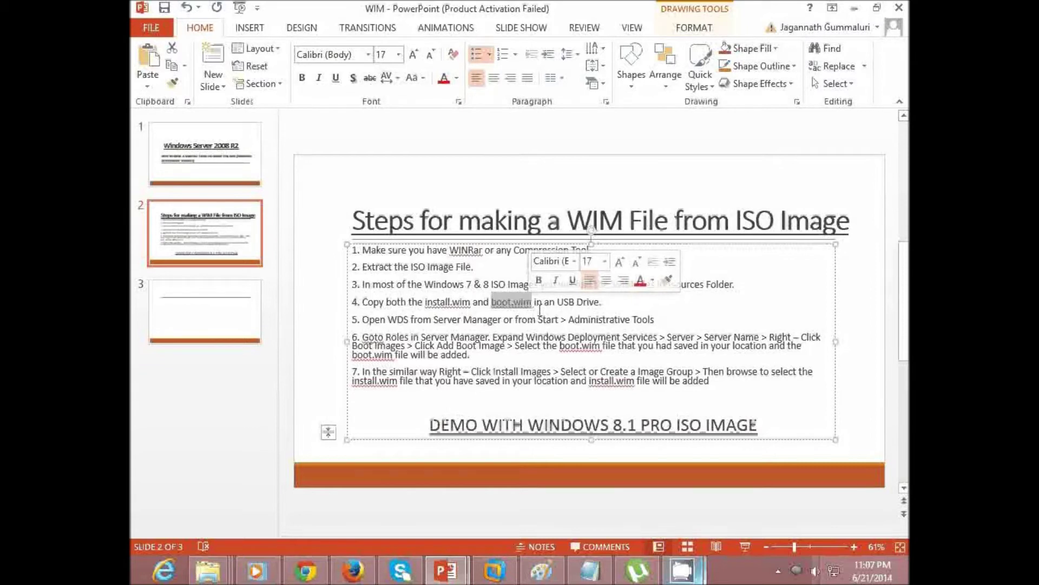
click(540, 309)
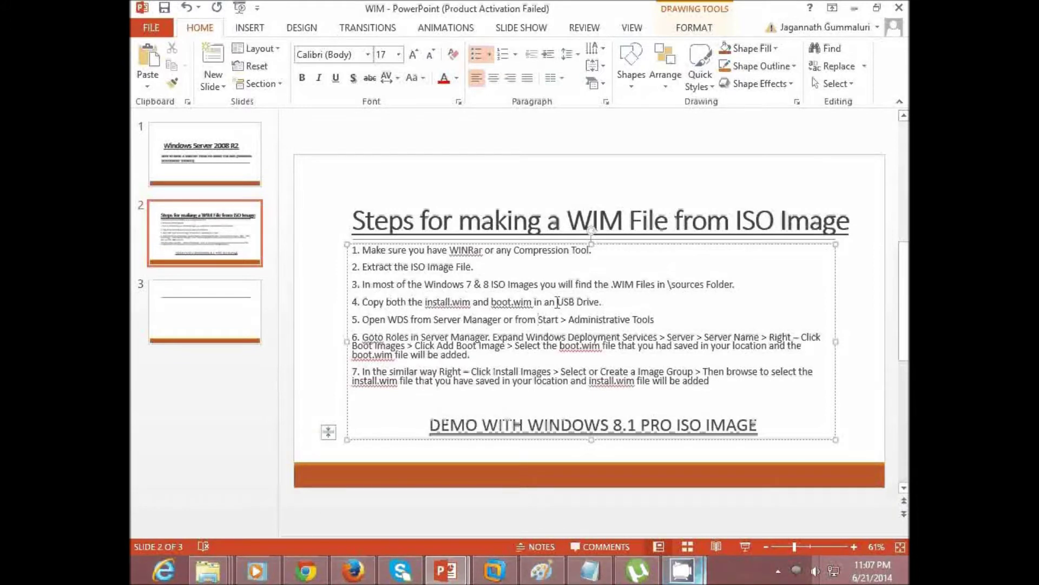
drag(546, 302, 605, 305)
click(597, 316)
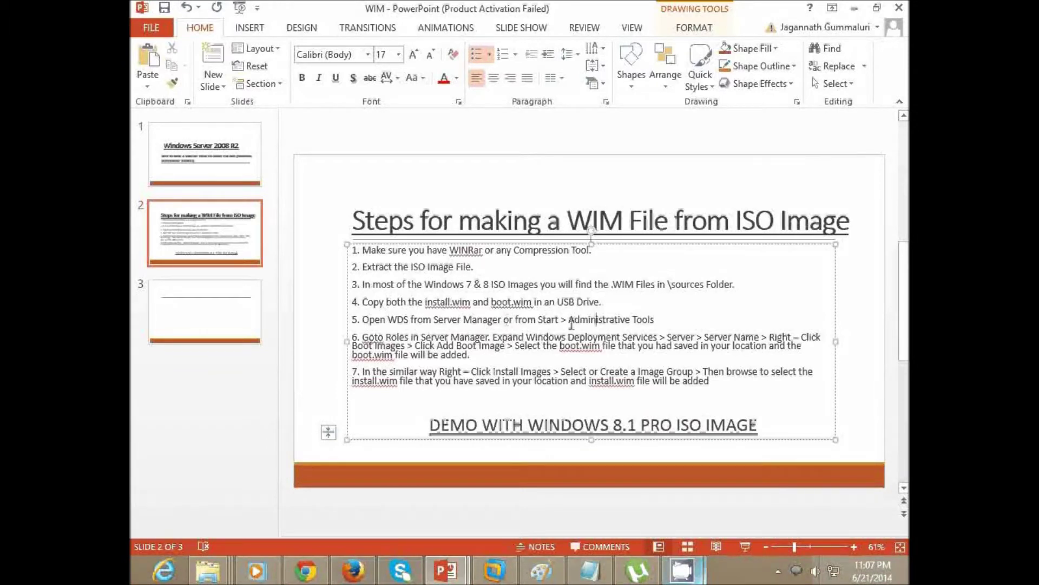
drag(657, 320, 395, 323)
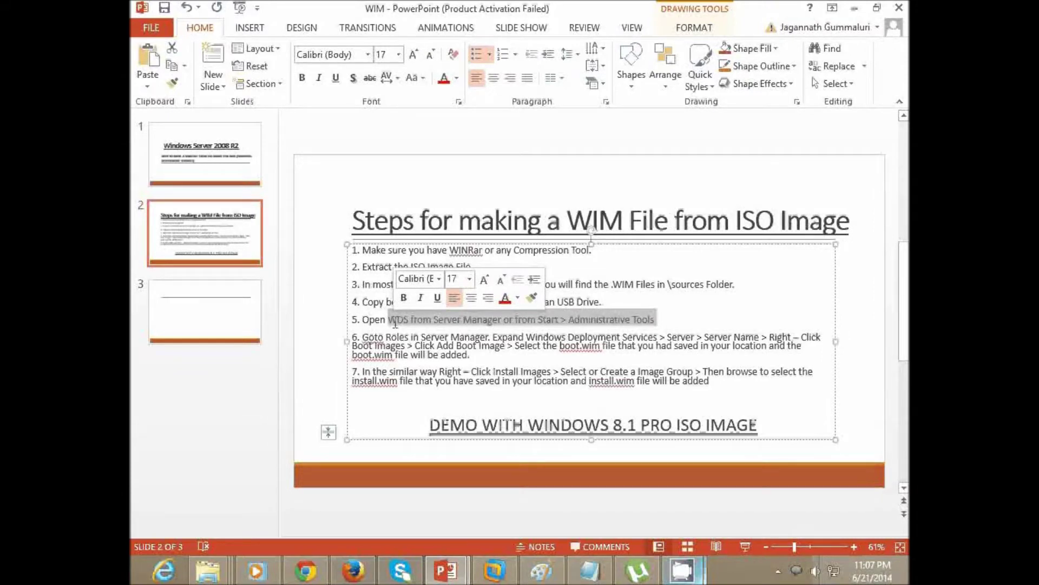
click(401, 345)
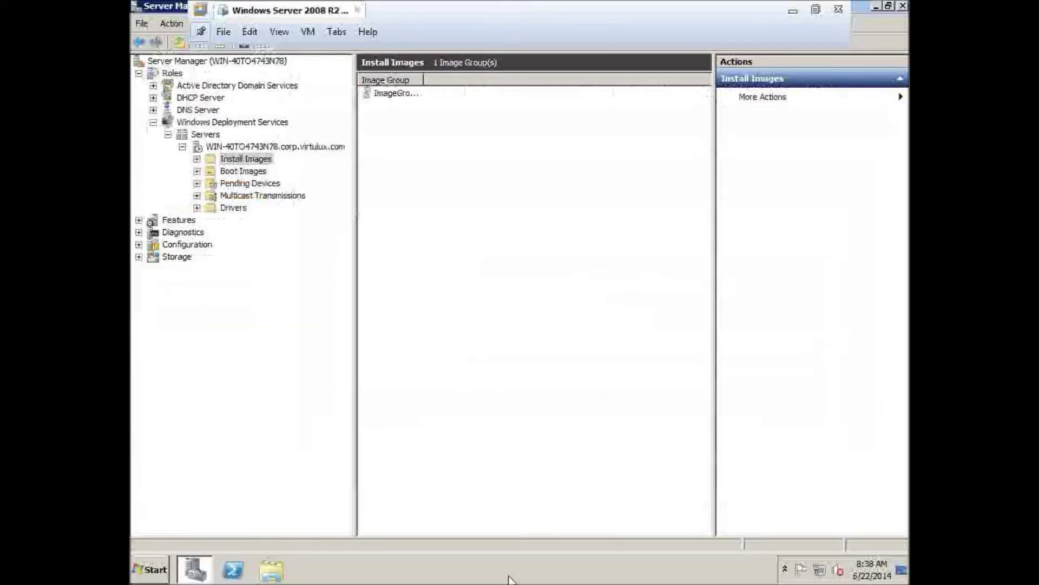
Switch to the Windows Server 2008 R2 virtual machine and look up the Add Boot Image command for the WDS server's Boot Images.
click(682, 570)
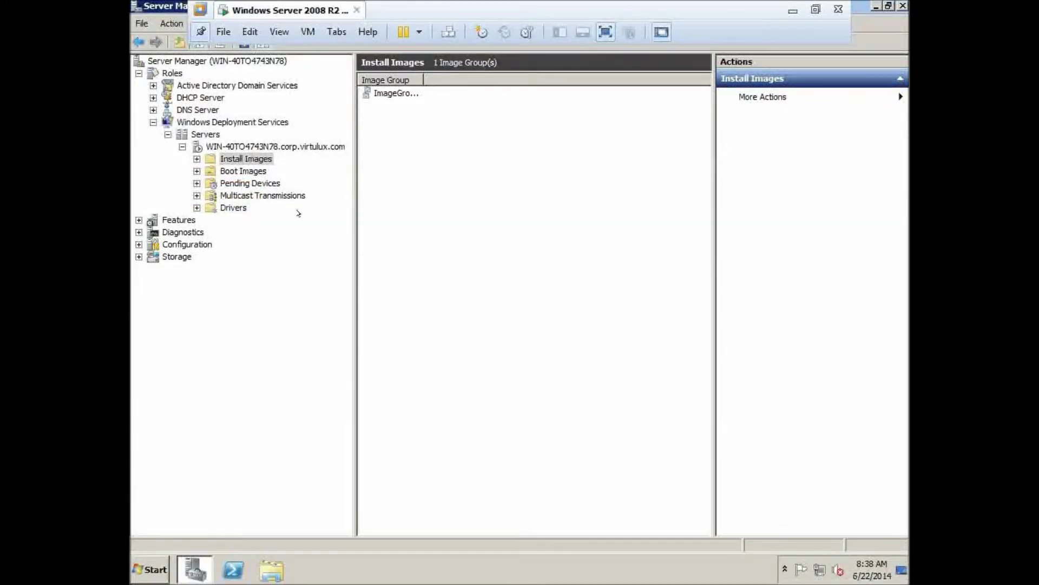
click(232, 171)
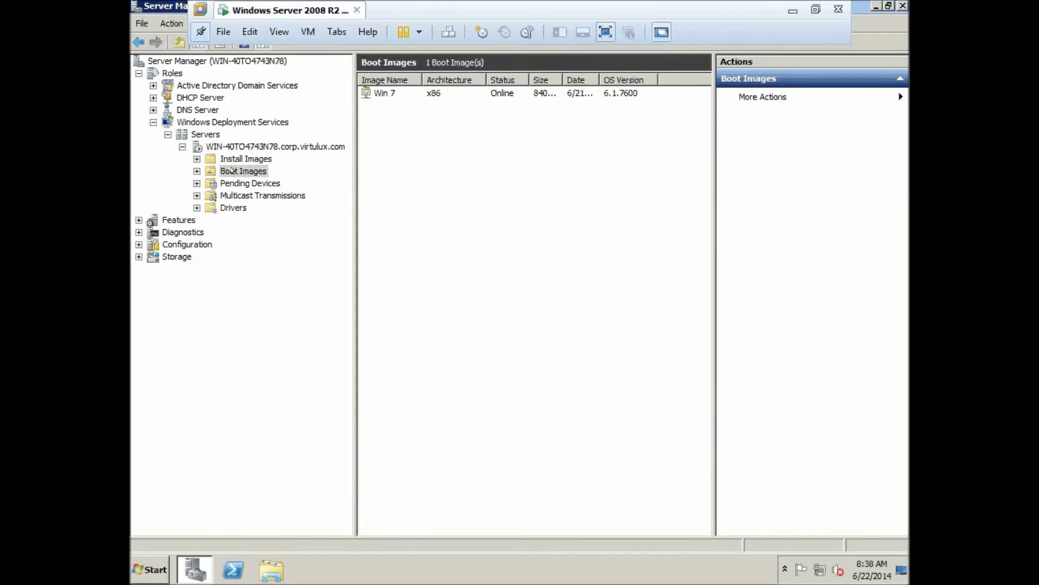
right_click(232, 171)
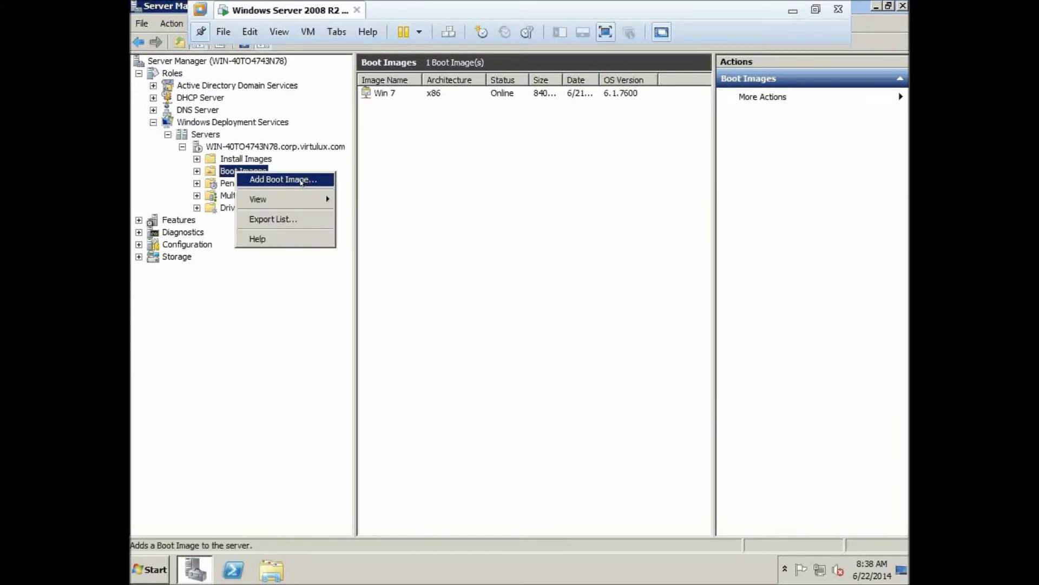
Review the image group choices for adding an install image, existing ImageGroup1 or new ImageGroup2, and cancel the wizard.
click(238, 159)
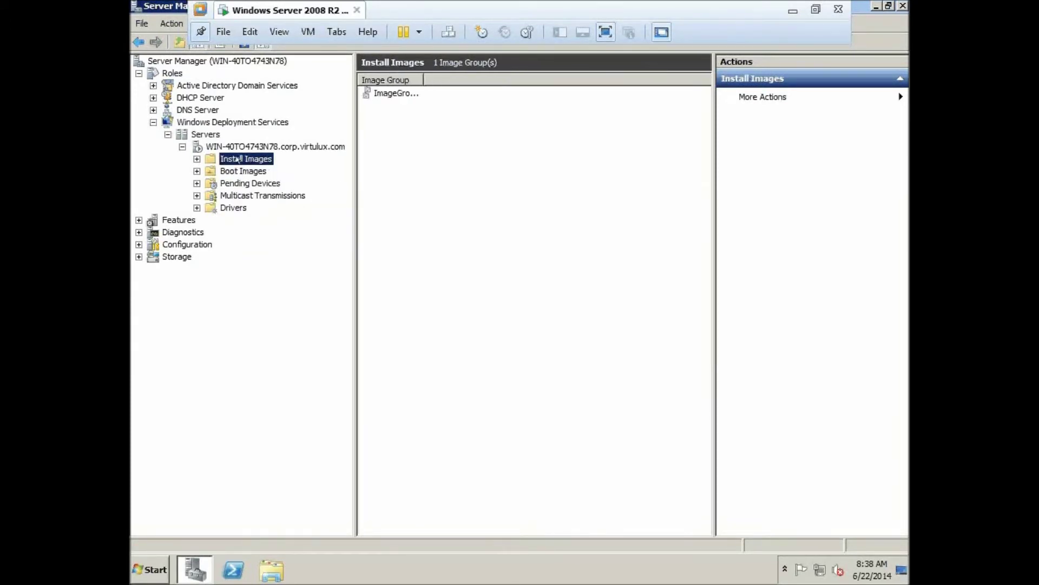
right_click(238, 159)
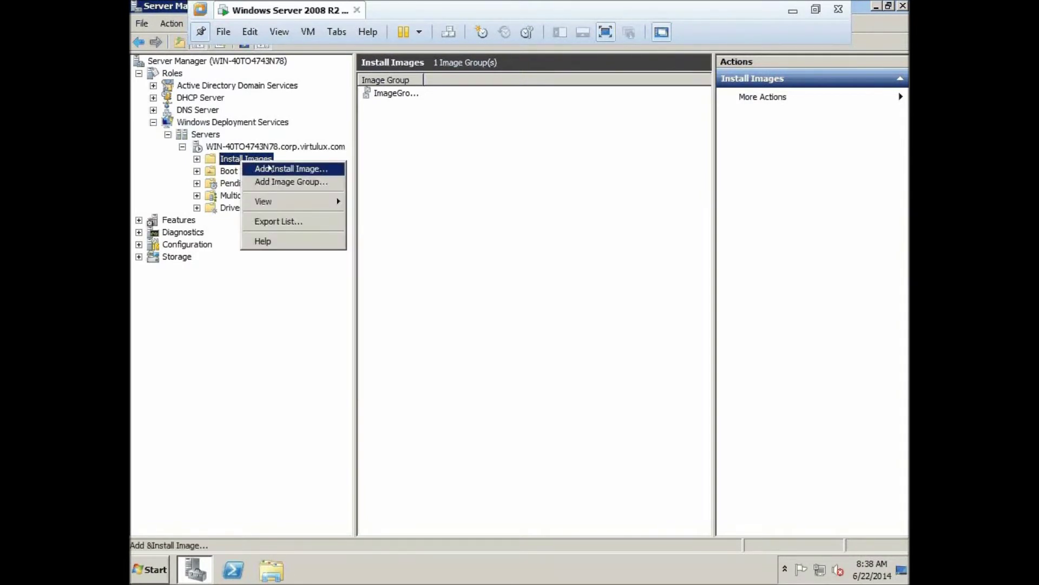
click(269, 168)
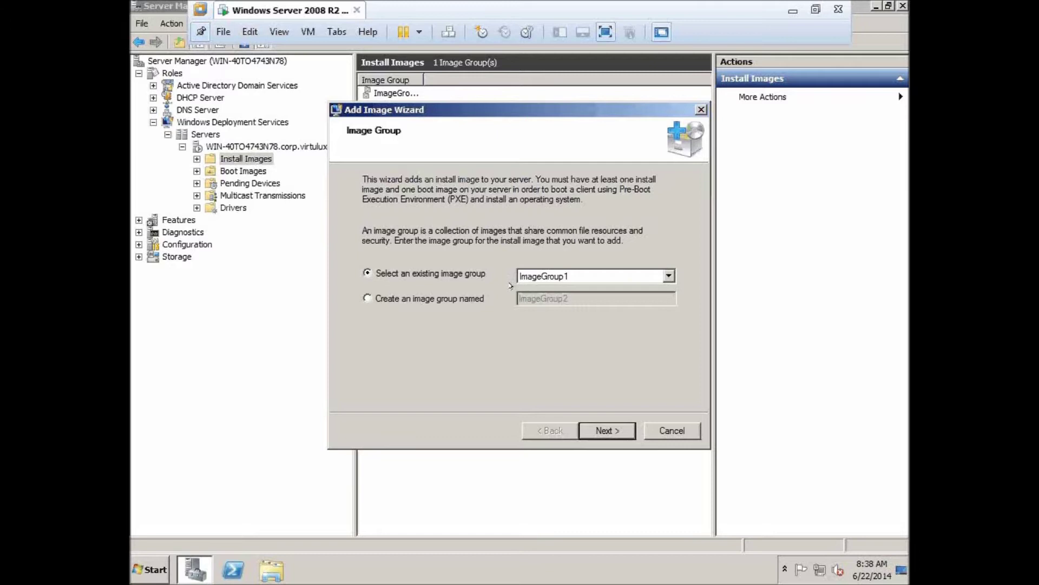
click(574, 274)
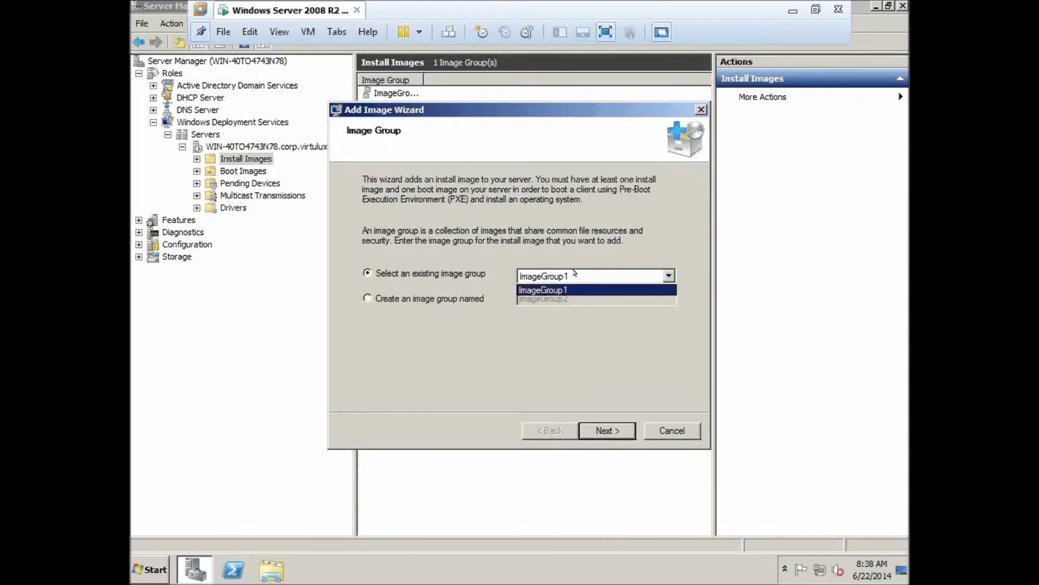
click(566, 290)
click(420, 298)
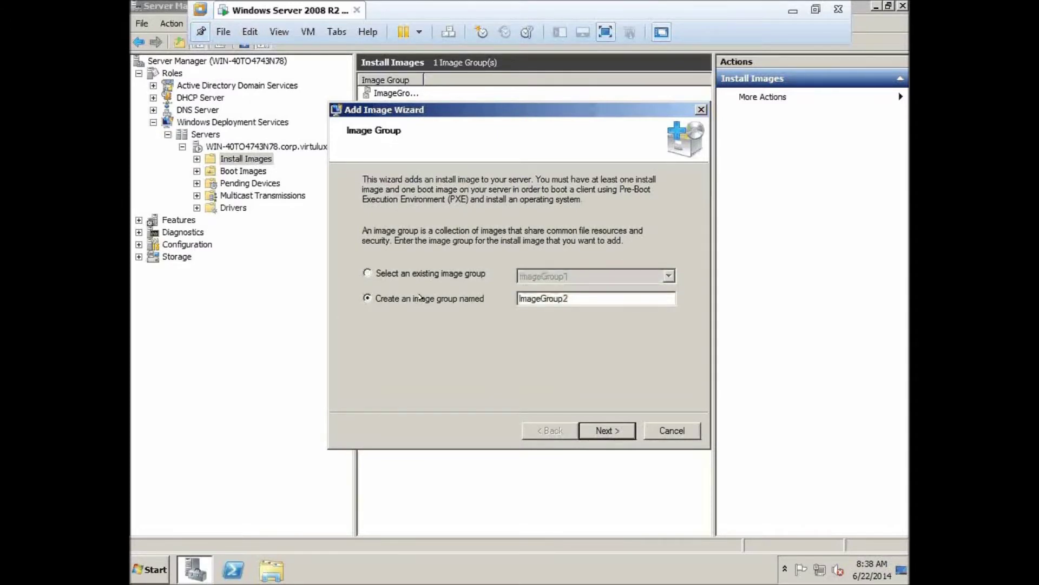
click(683, 433)
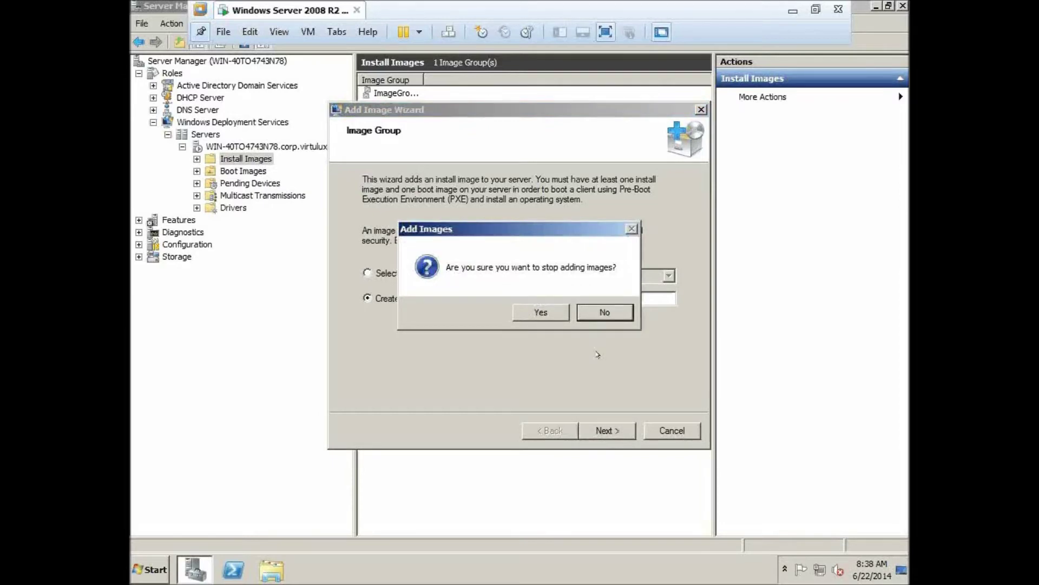
click(554, 317)
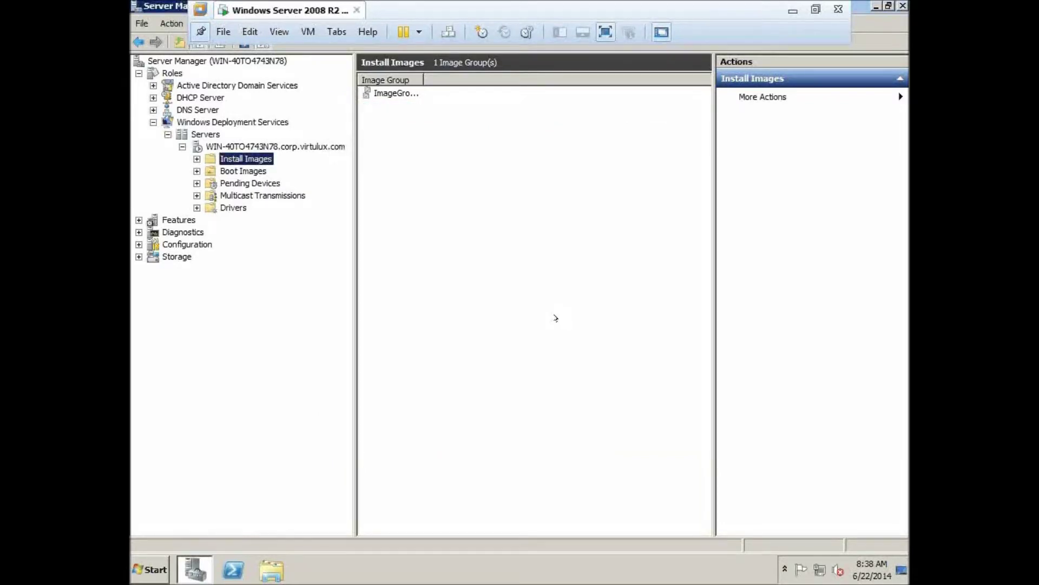
Leave the virtual machine, switch to File Explorer's *.wim search window and go up to the Windows_8.1_Pro_X64_Activated_Final folder.
click(794, 12)
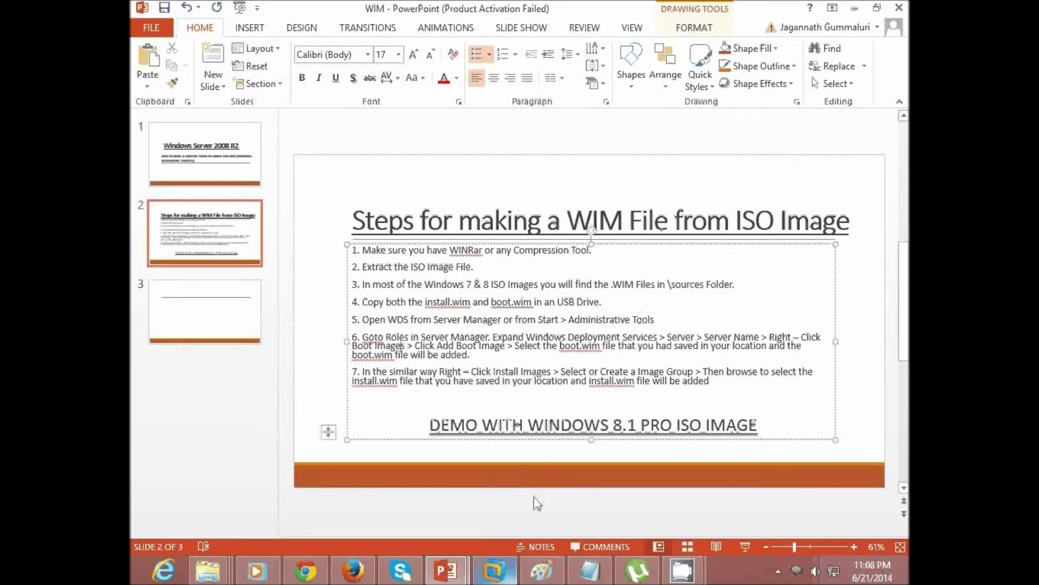
mouse_move(222, 571)
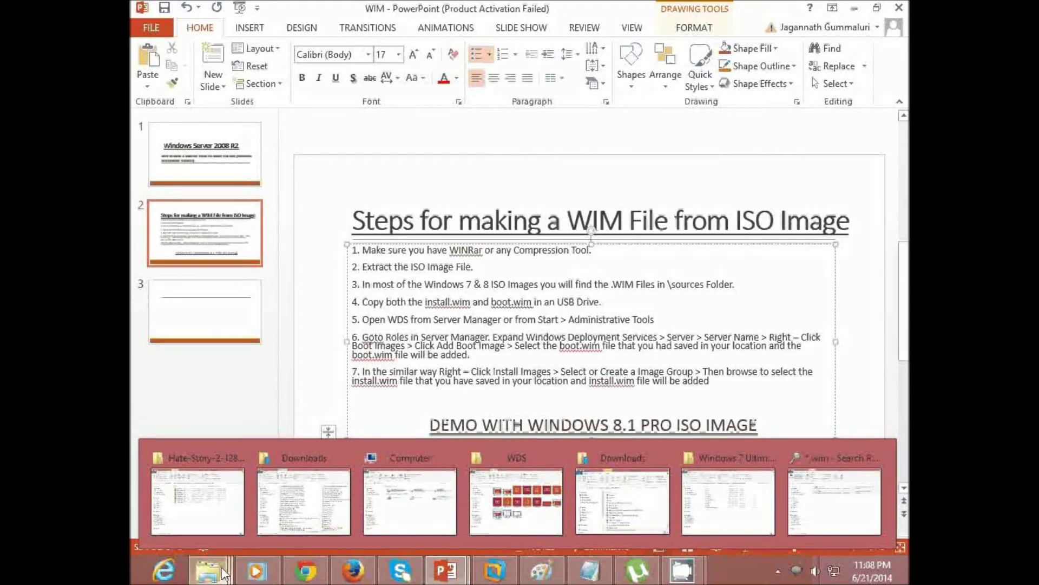
mouse_move(253, 529)
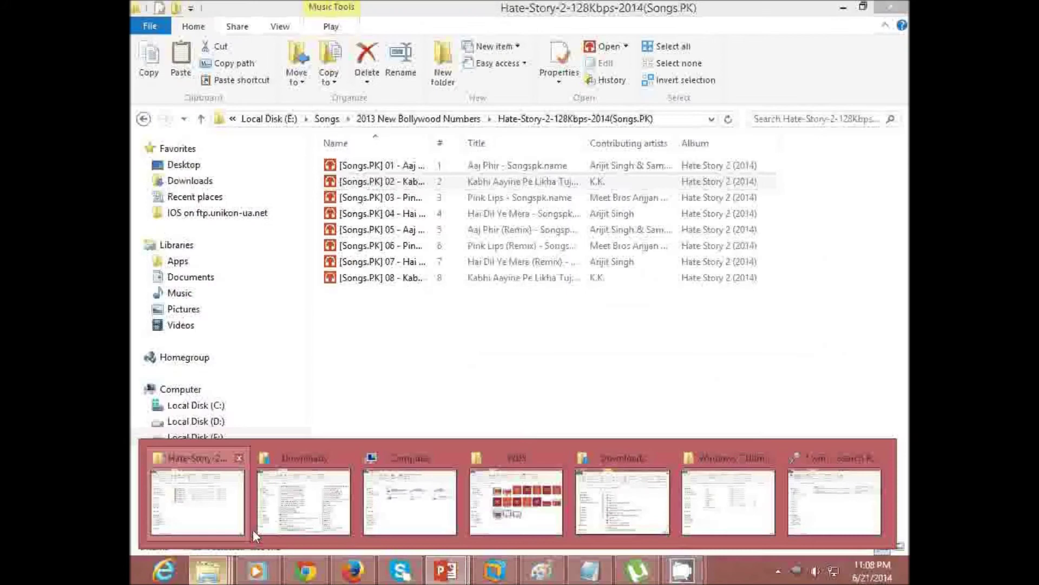
mouse_move(798, 525)
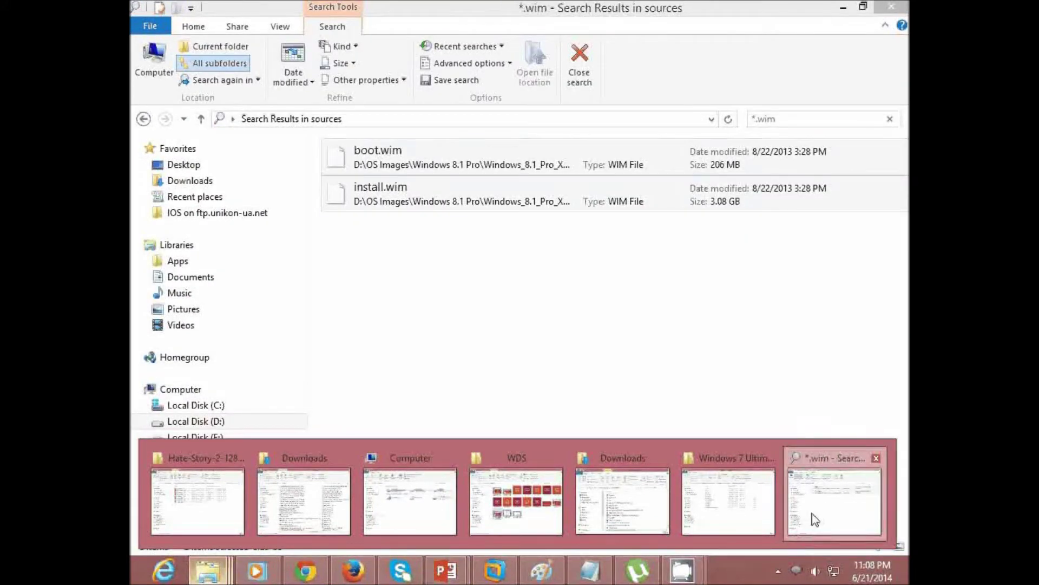
click(815, 520)
key(BackSpace)
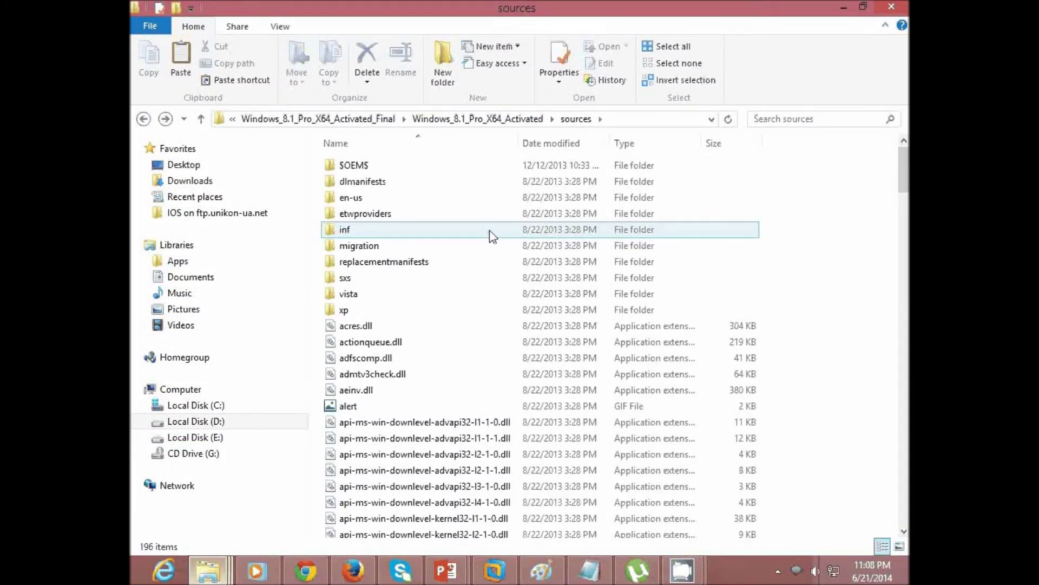
key(BackSpace)
key(BackSpace)
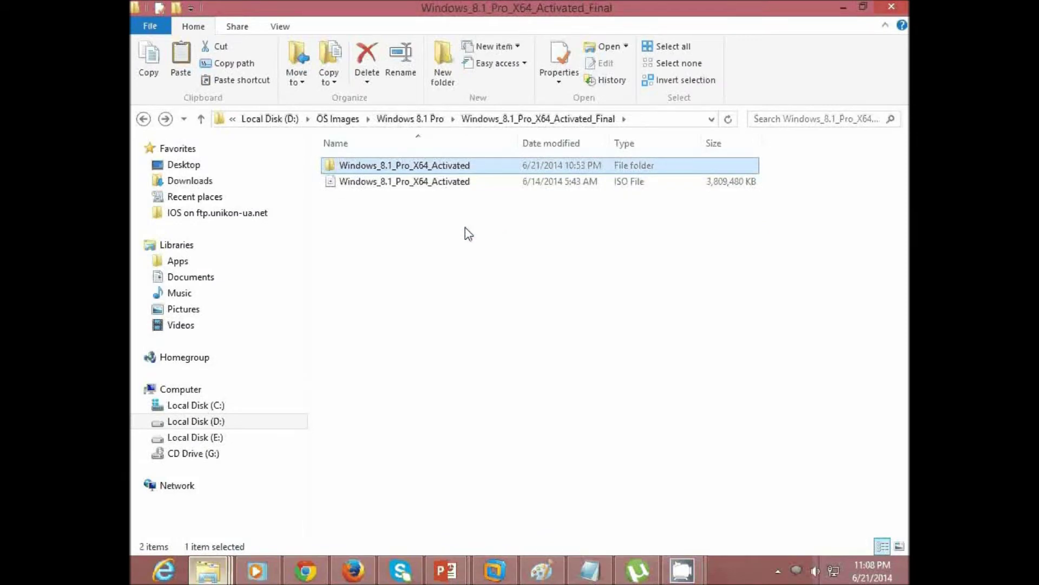
Select the Windows_8.1_Pro_X64_Activated ISO file and look up its option to extract to a Windows_8.1_Pro_X64_Activated folder.
key(Down)
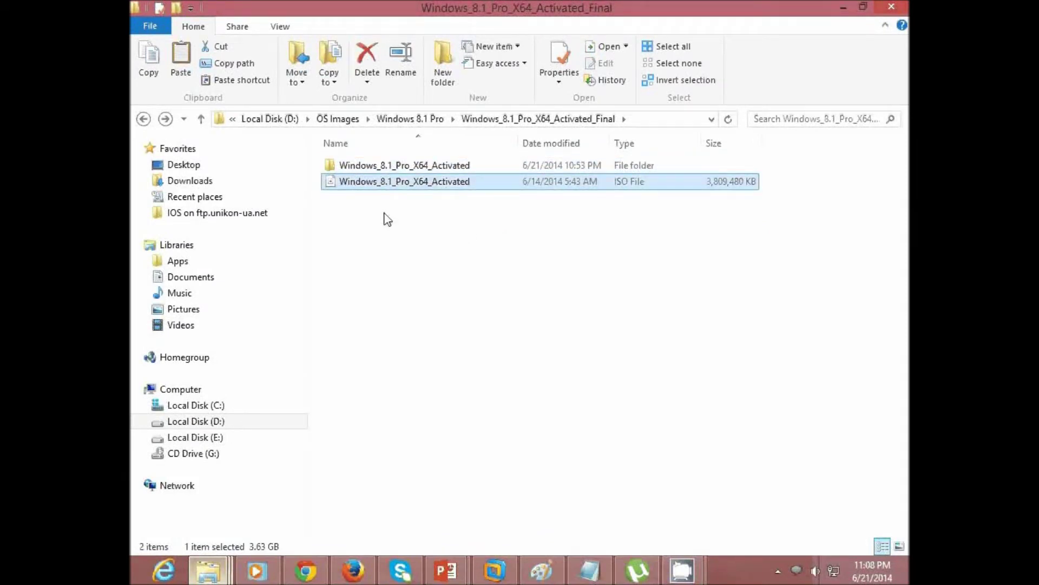
right_click(388, 179)
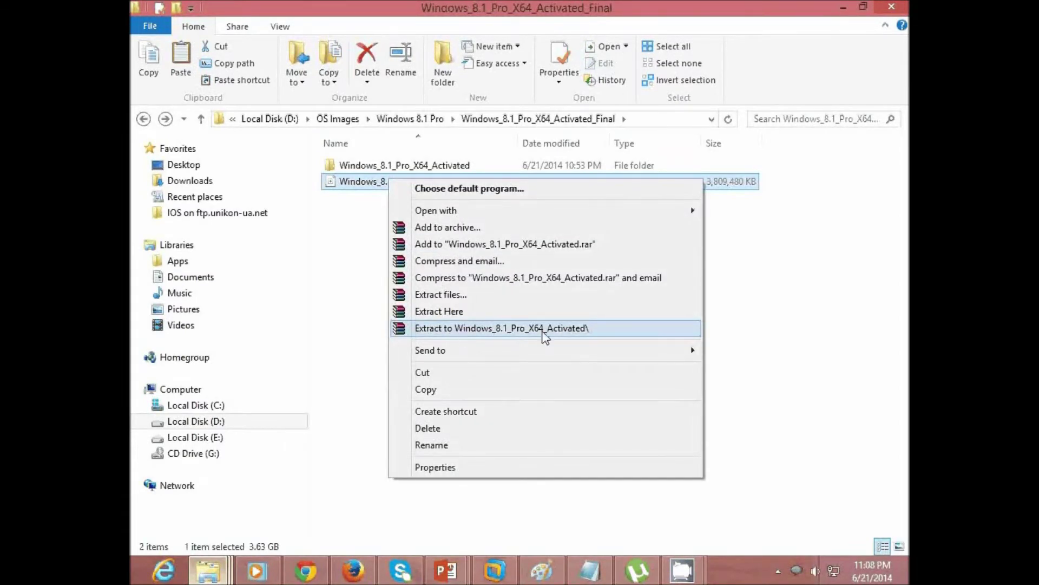
click(474, 330)
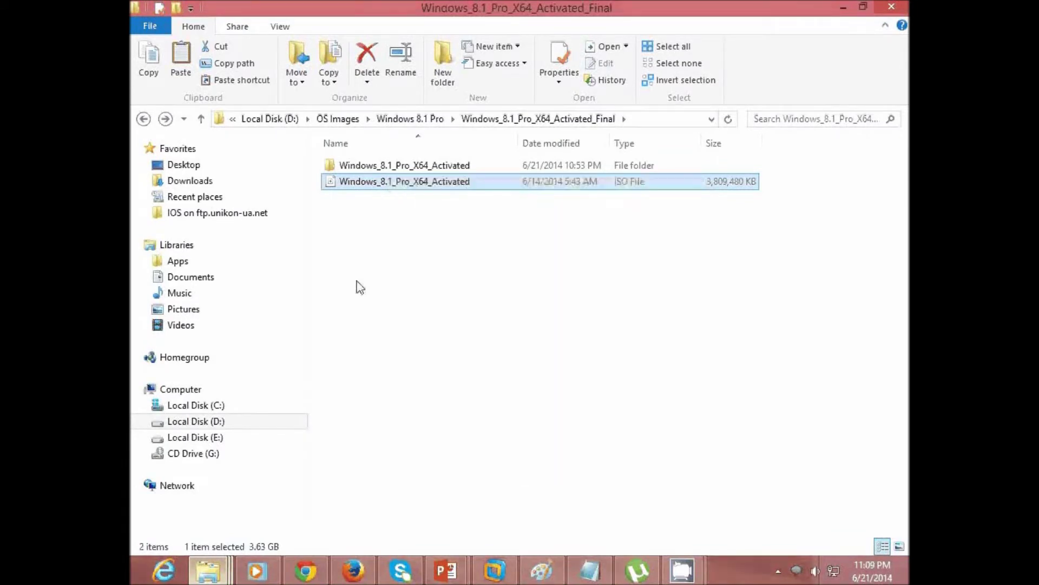
Open the sources folder inside the extracted Windows_8.1_Pro_X64_Activated folder and search it for *.wim.
double_click(400, 171)
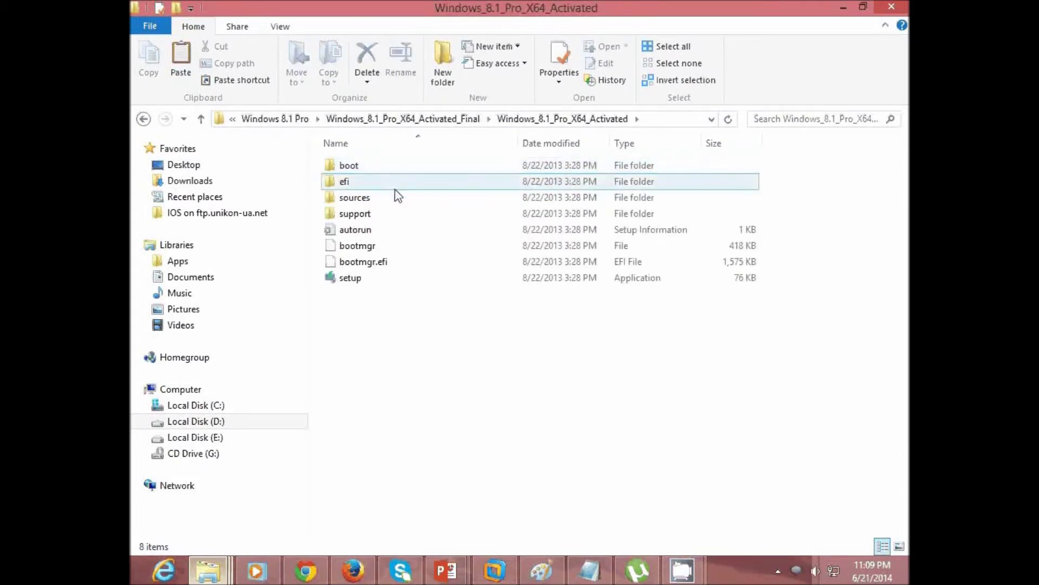
click(383, 200)
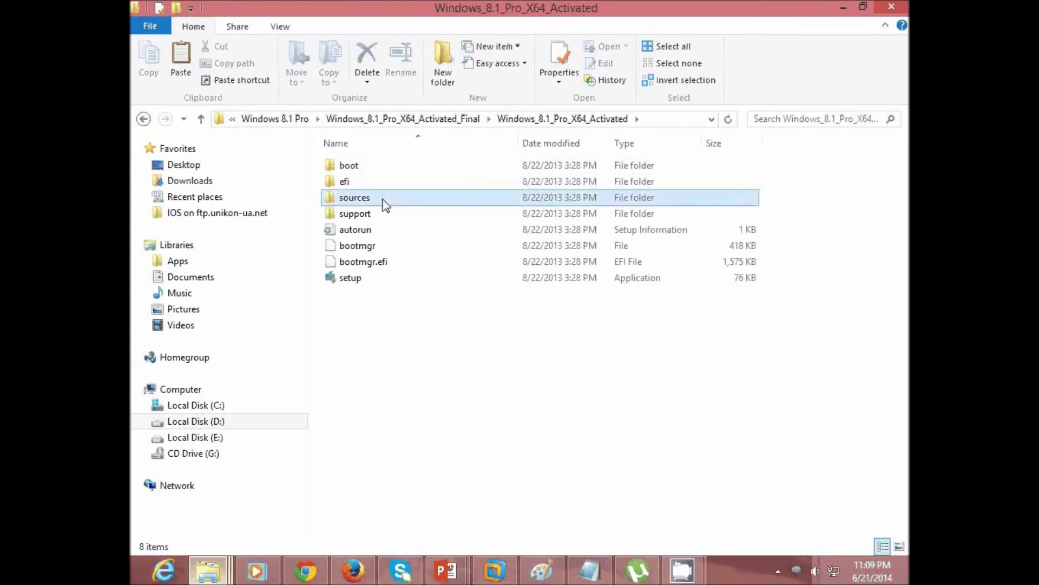
double_click(363, 200)
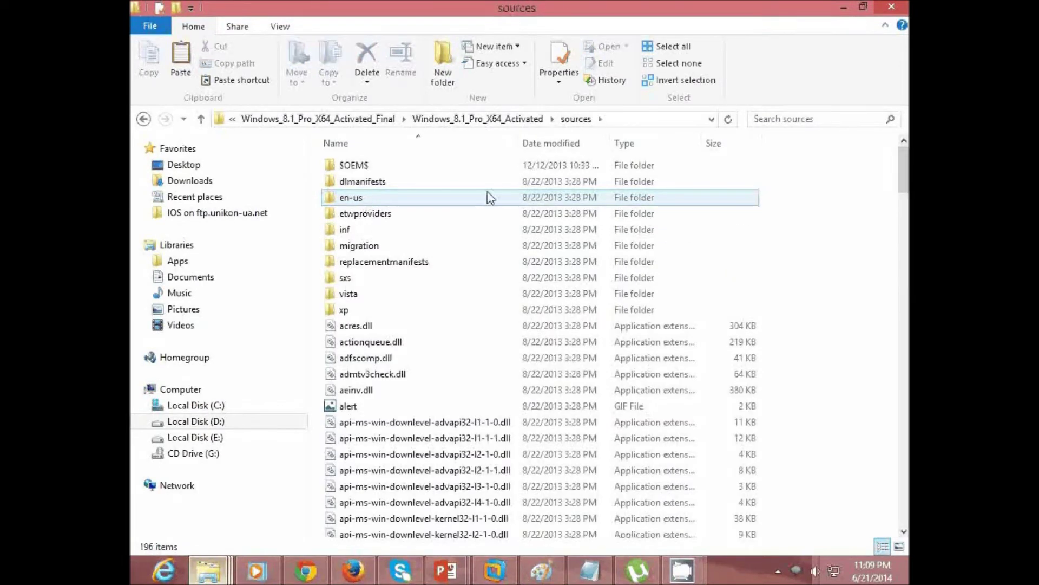
click(783, 119)
click(773, 133)
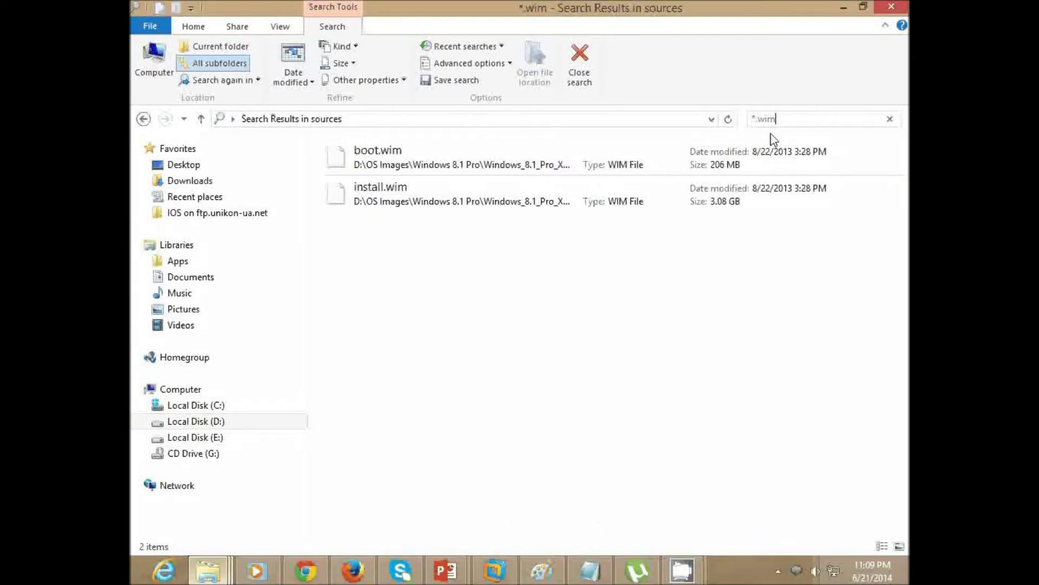
Examine the boot.wim and install.wim files in the search results by selecting each in turn, and clear the selection.
click(490, 167)
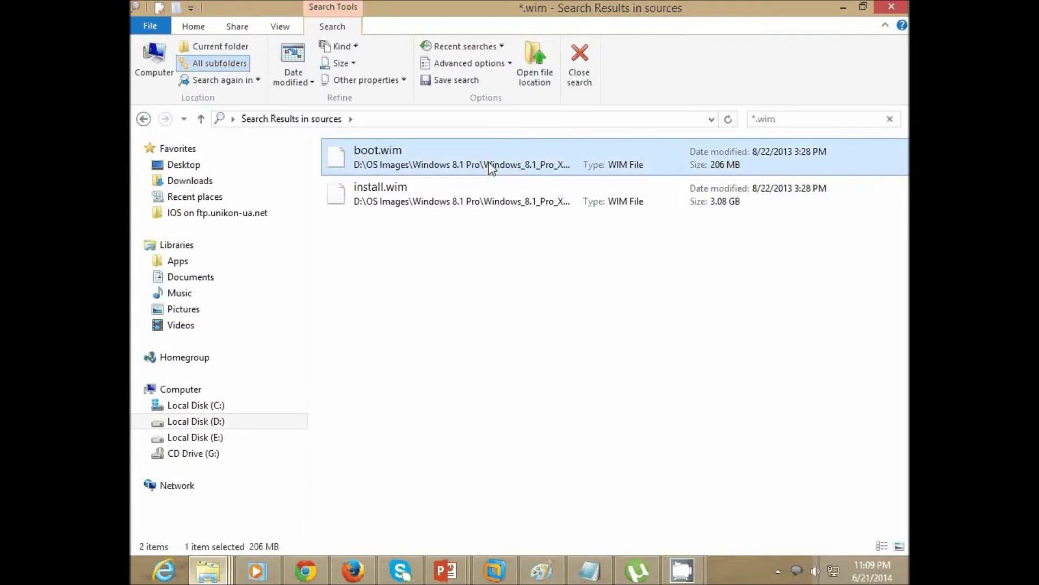
click(418, 205)
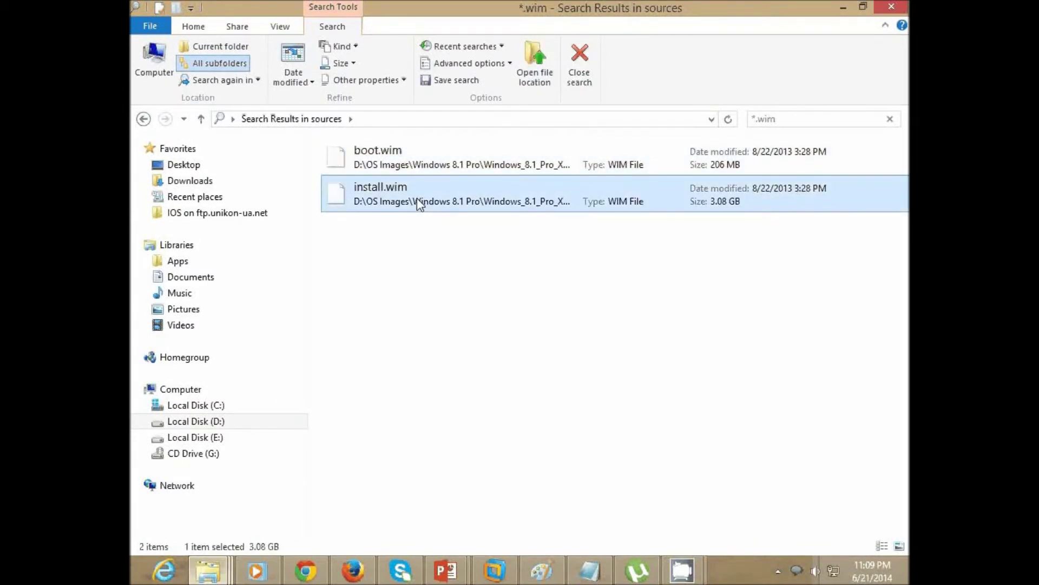
click(432, 165)
click(441, 190)
click(447, 169)
click(443, 190)
click(444, 163)
click(456, 230)
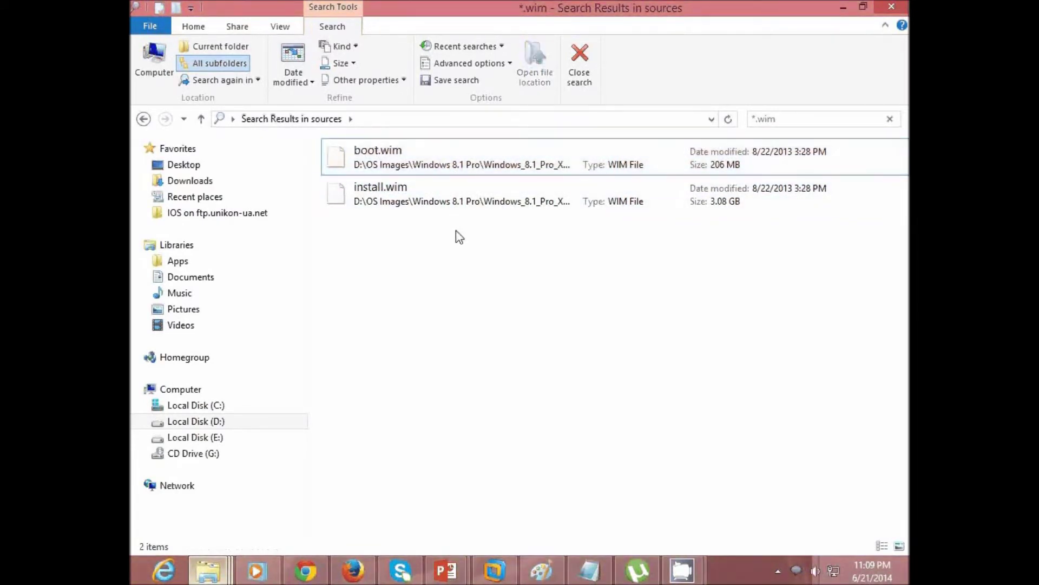
mouse_move(511, 575)
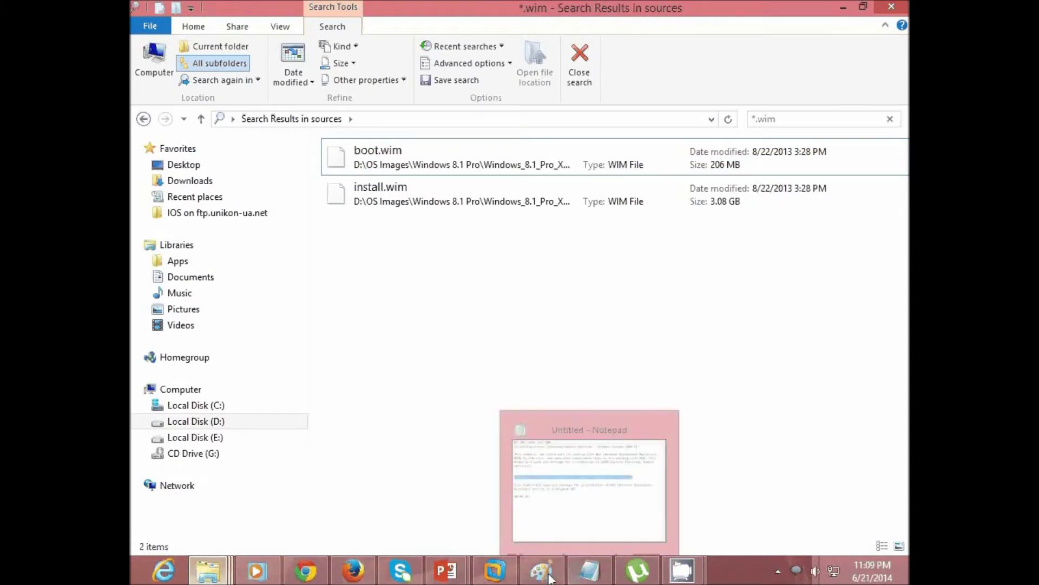
Switch to the Windows Server 2008 R2 virtual machine and start adding a boot image under Boot Images in Windows Deployment Services.
click(510, 575)
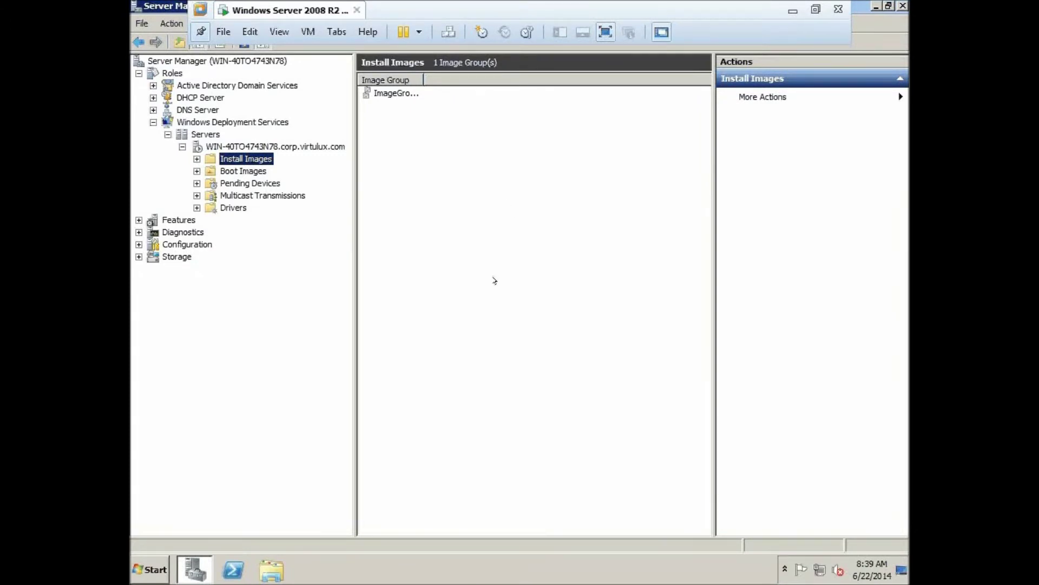
click(197, 171)
click(232, 172)
right_click(234, 171)
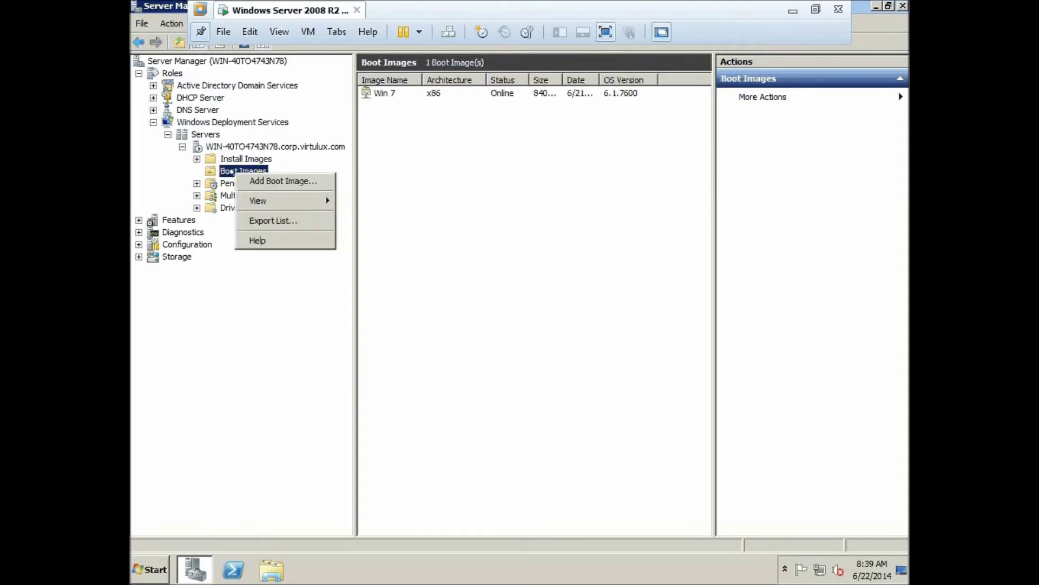
click(269, 179)
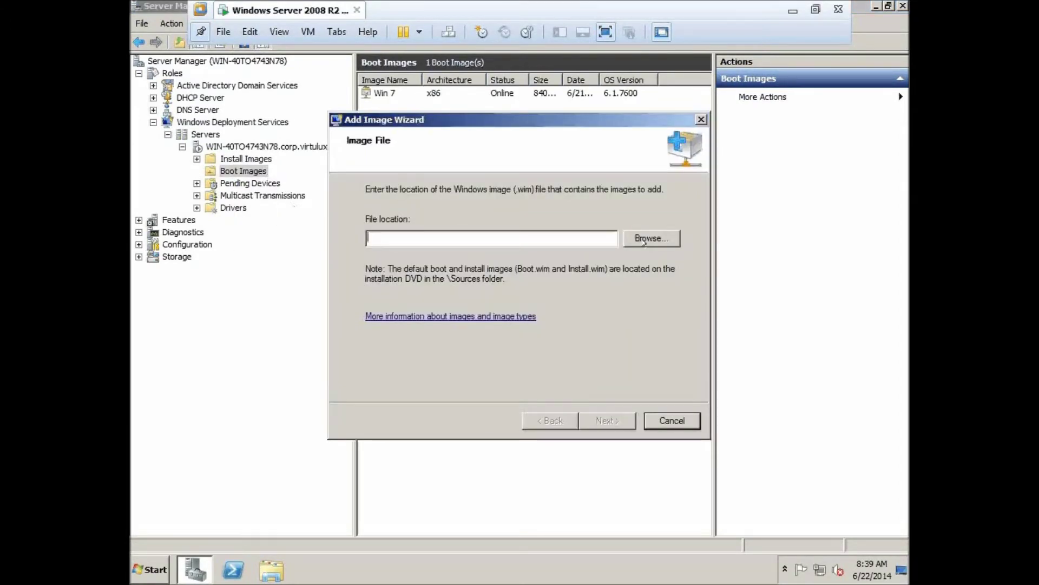
Choose boot.wim from Removable Disk (E:) as the boot image file.
click(651, 238)
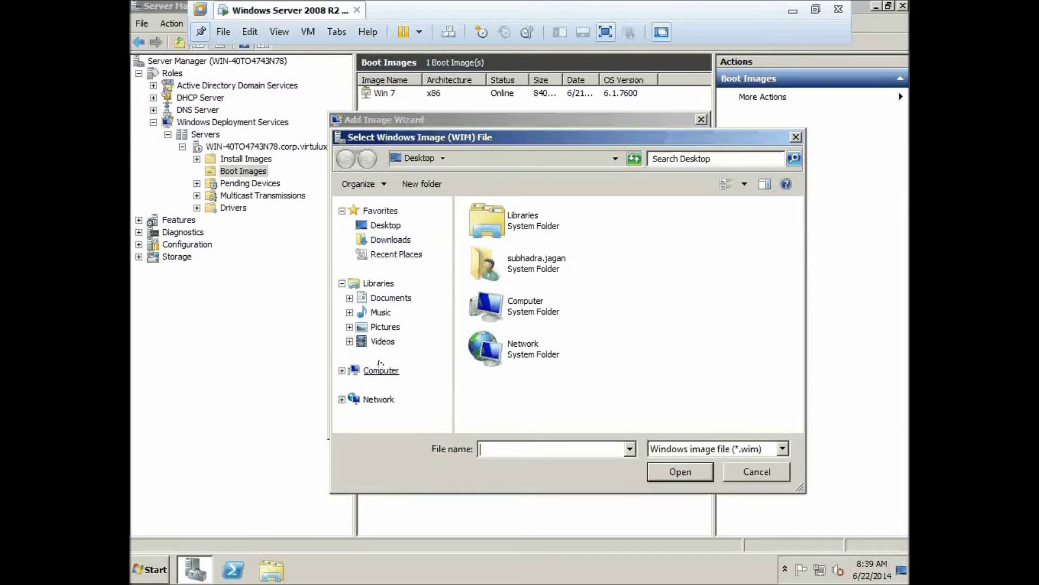
click(379, 370)
click(561, 237)
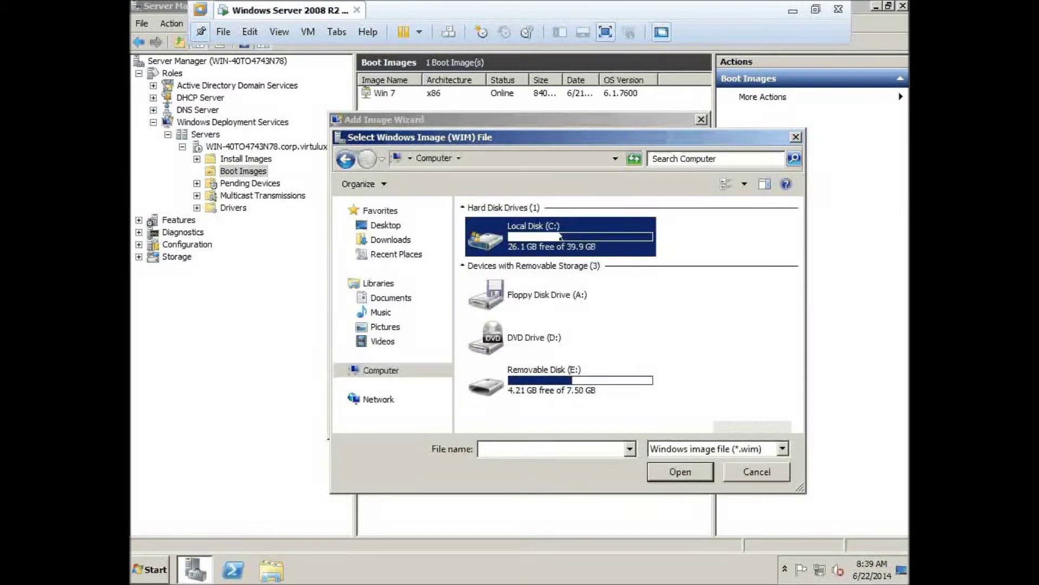
double_click(561, 237)
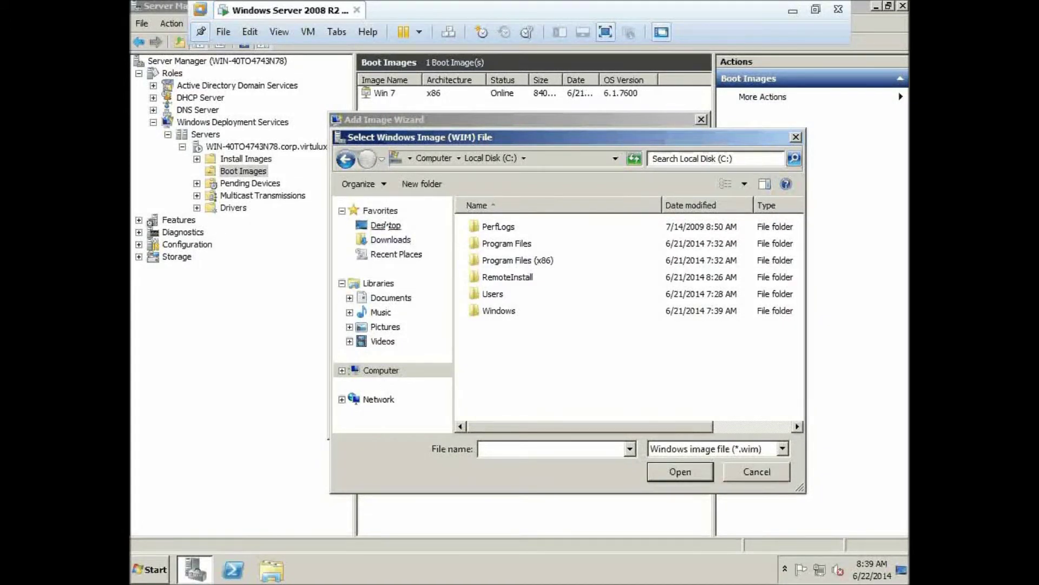
click(339, 370)
click(403, 377)
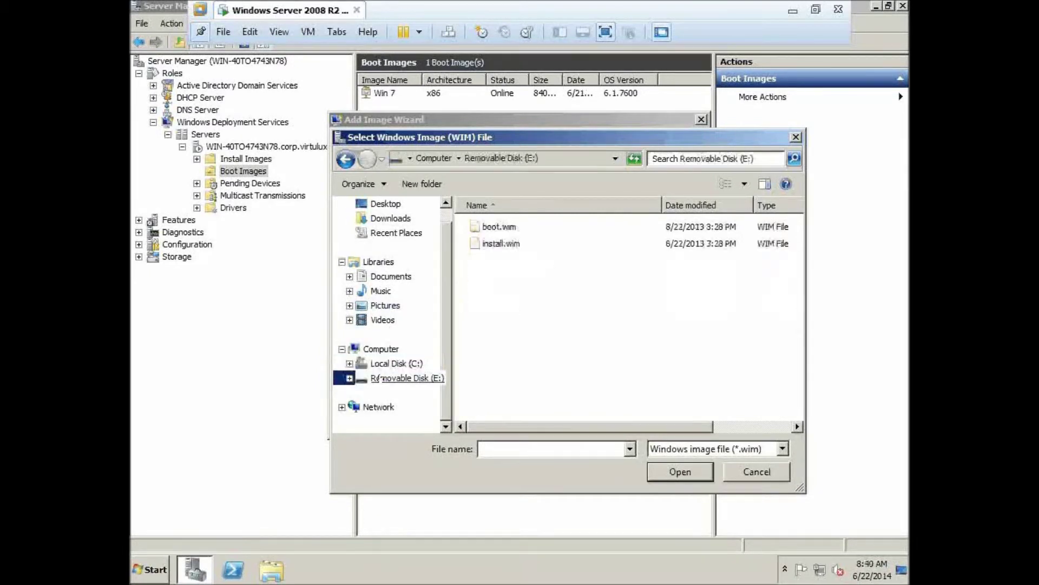
click(498, 227)
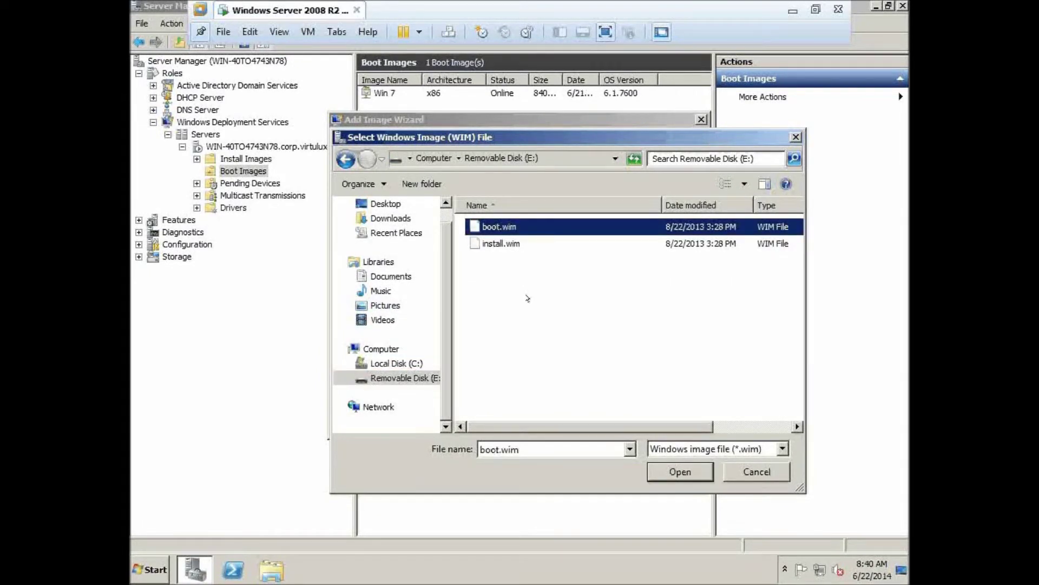
click(691, 466)
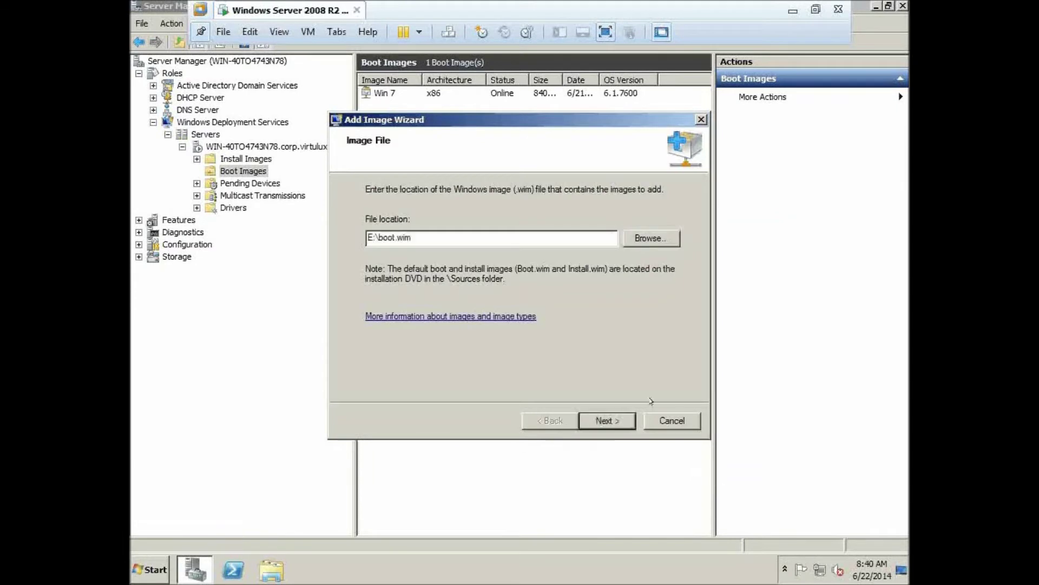
Keep the image name Microsoft Windows Setup (x64) and its default description, and add the boot image to the server.
click(623, 422)
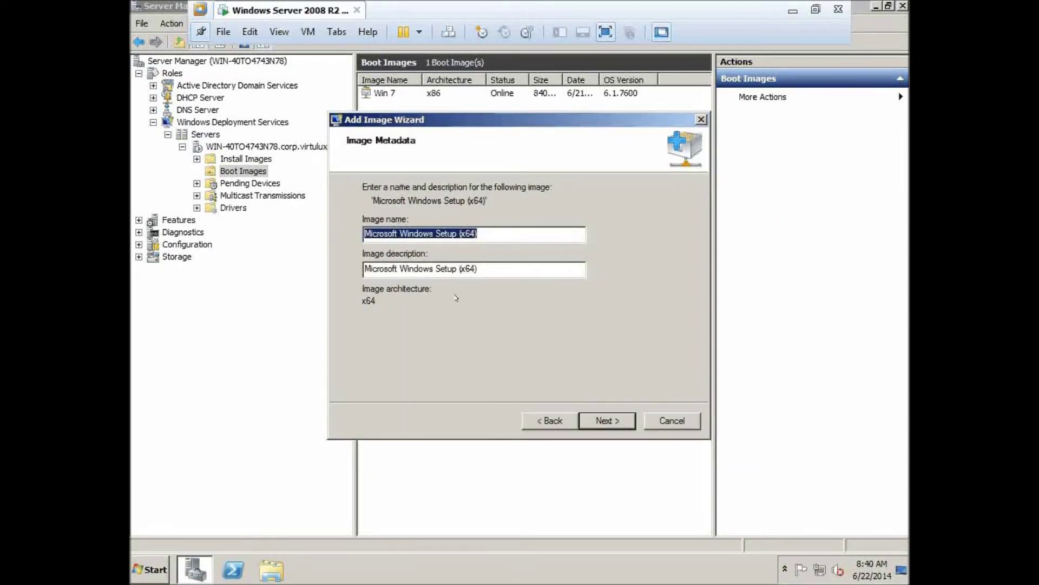
click(514, 234)
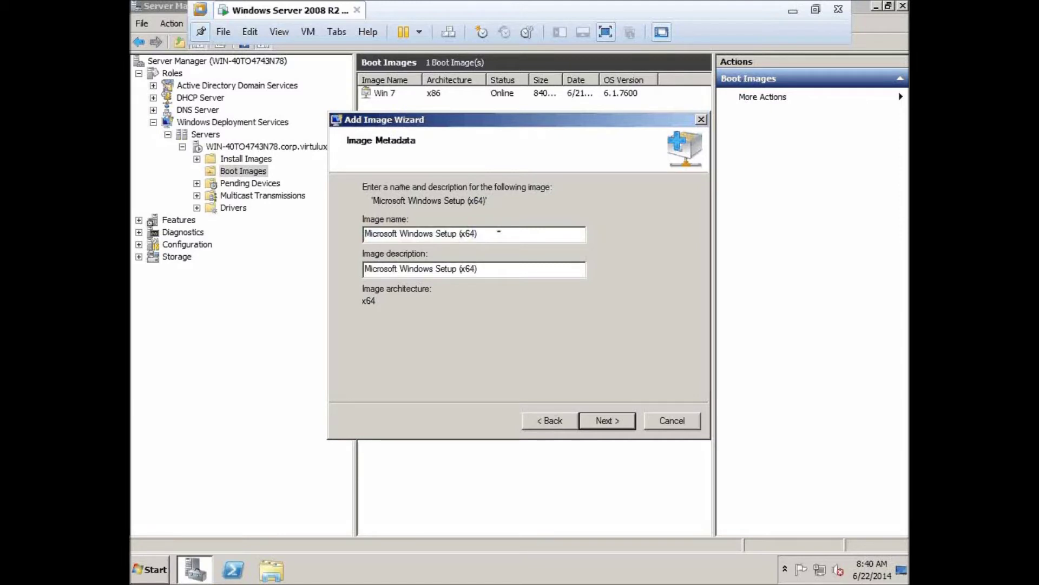
drag(478, 234, 296, 239)
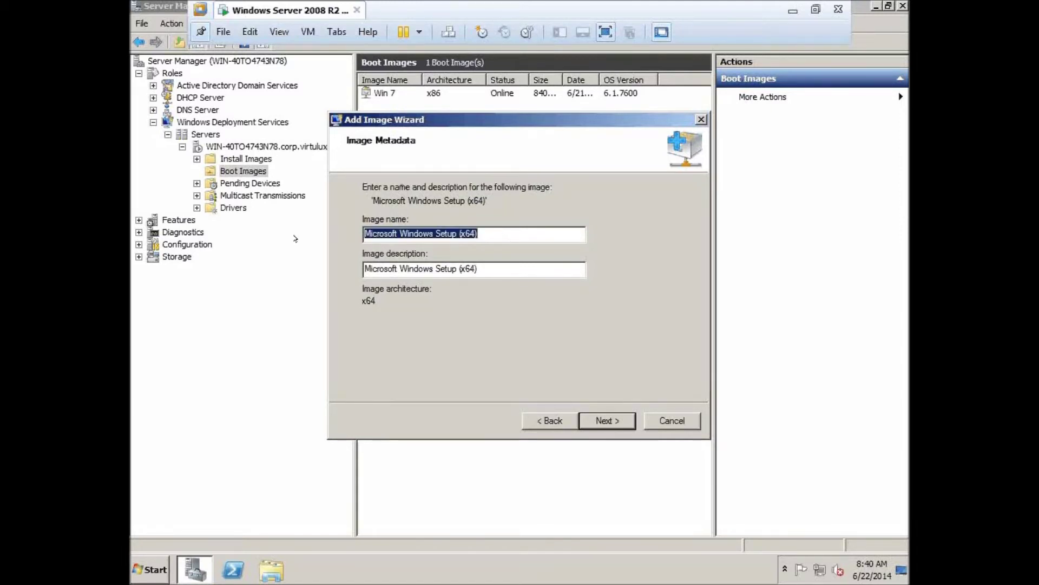
click(623, 421)
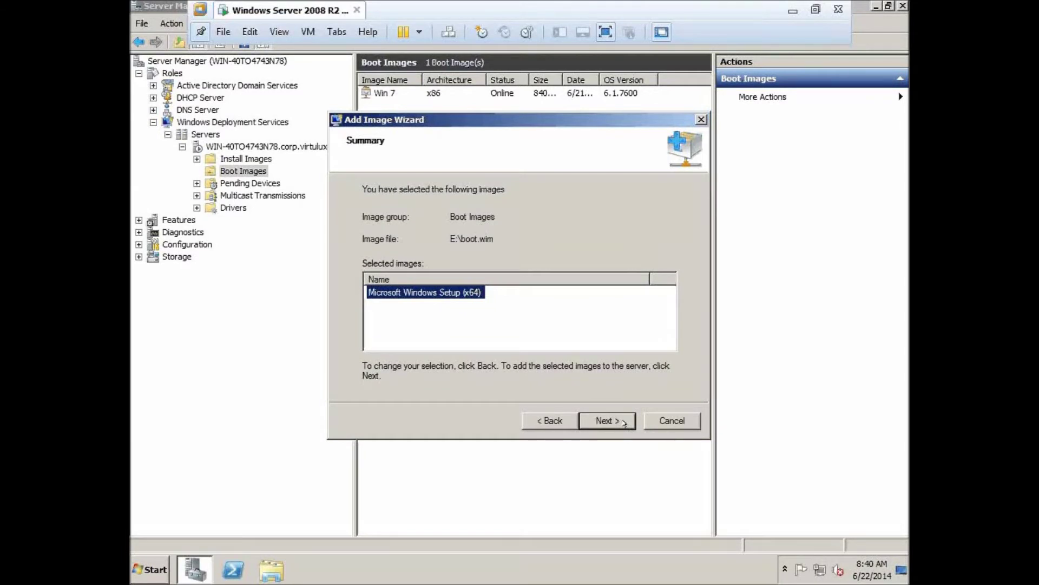
click(623, 421)
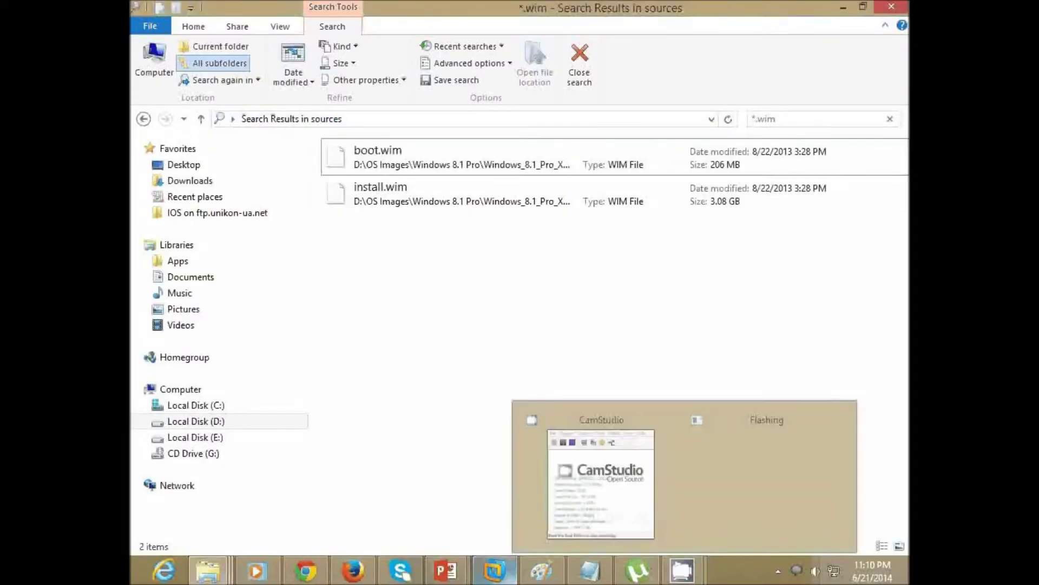
click(601, 484)
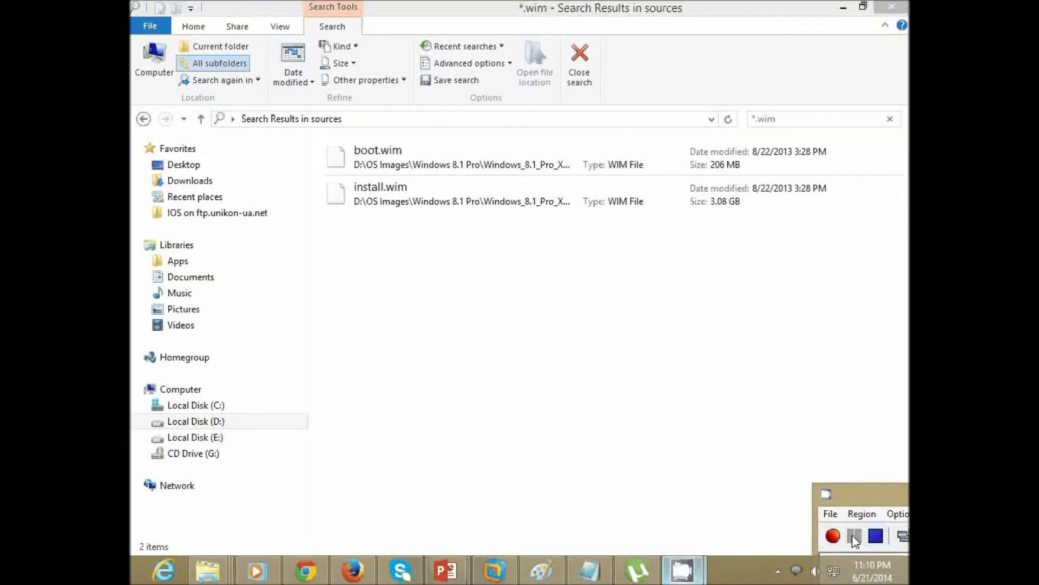
click(854, 536)
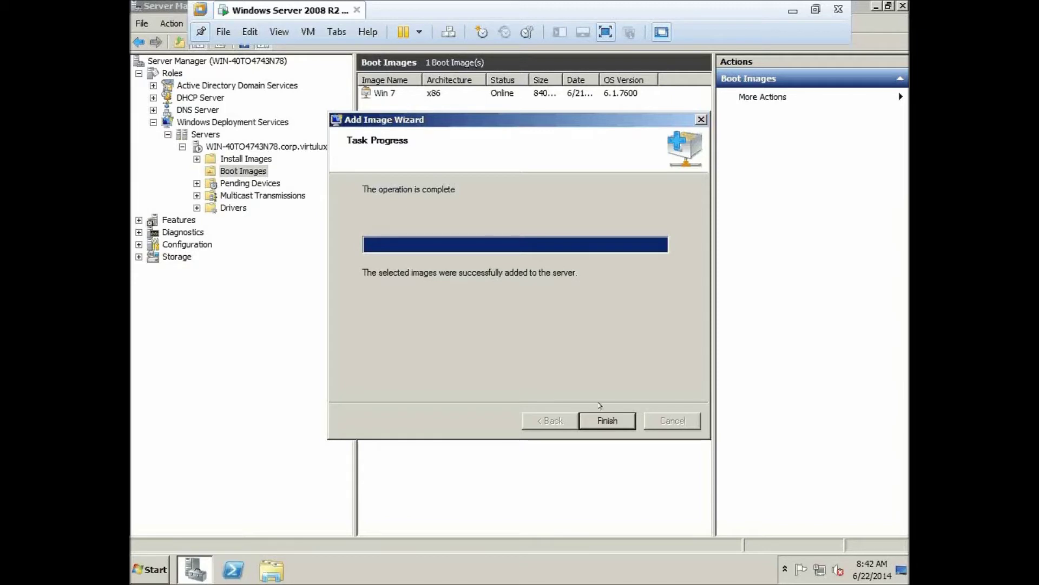
Finish the boot image wizard, widen the Image Name column to fit the full names, and select Microsoft Windows Setup (x64).
click(608, 420)
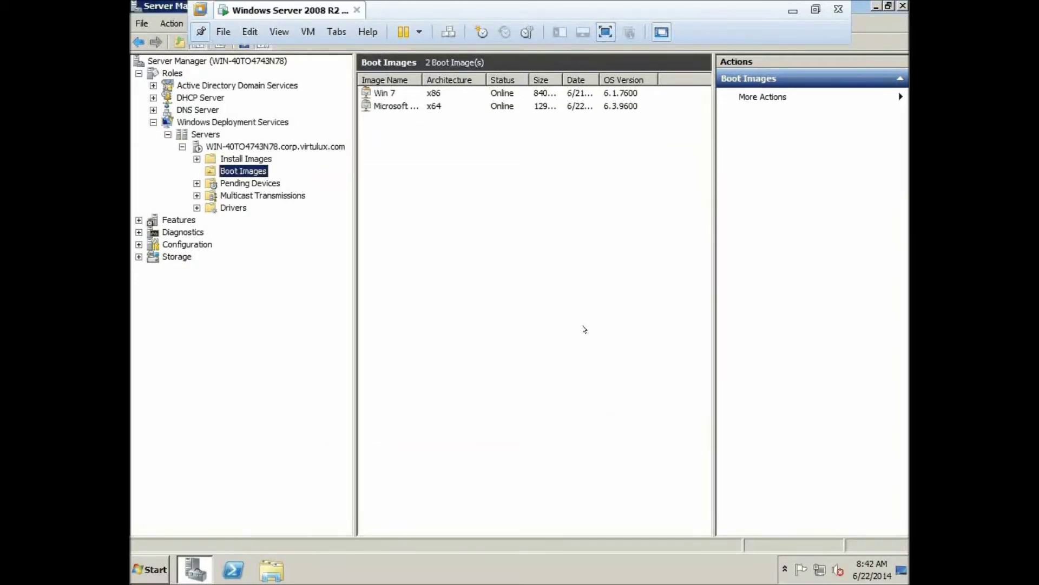
drag(421, 81, 444, 82)
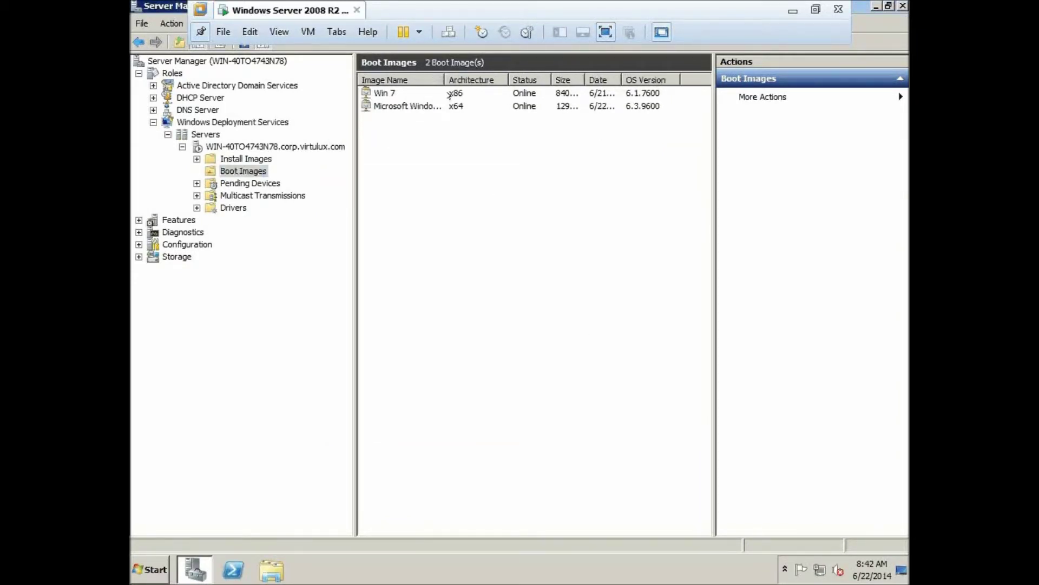
double_click(442, 80)
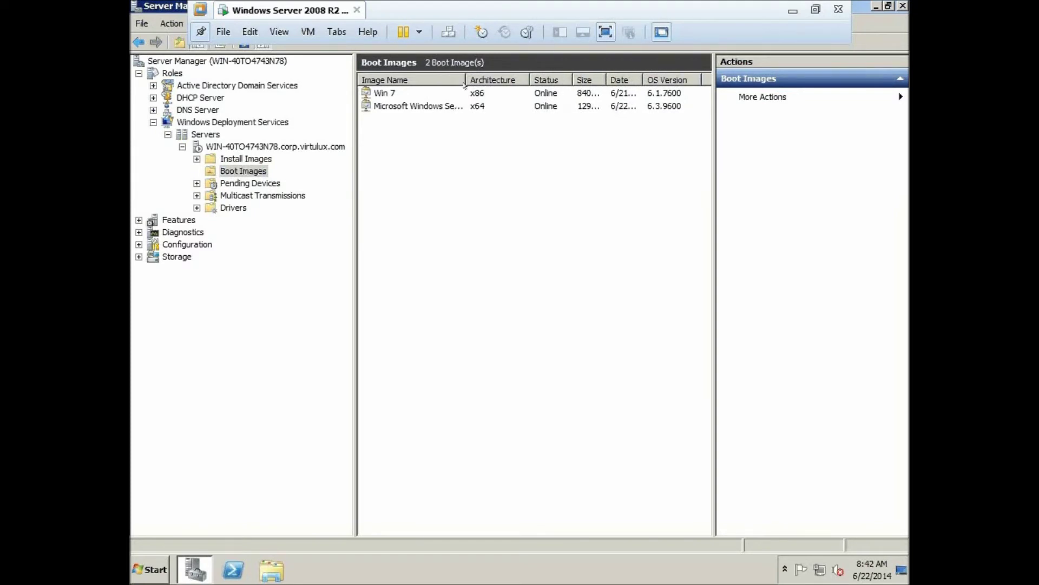
click(450, 106)
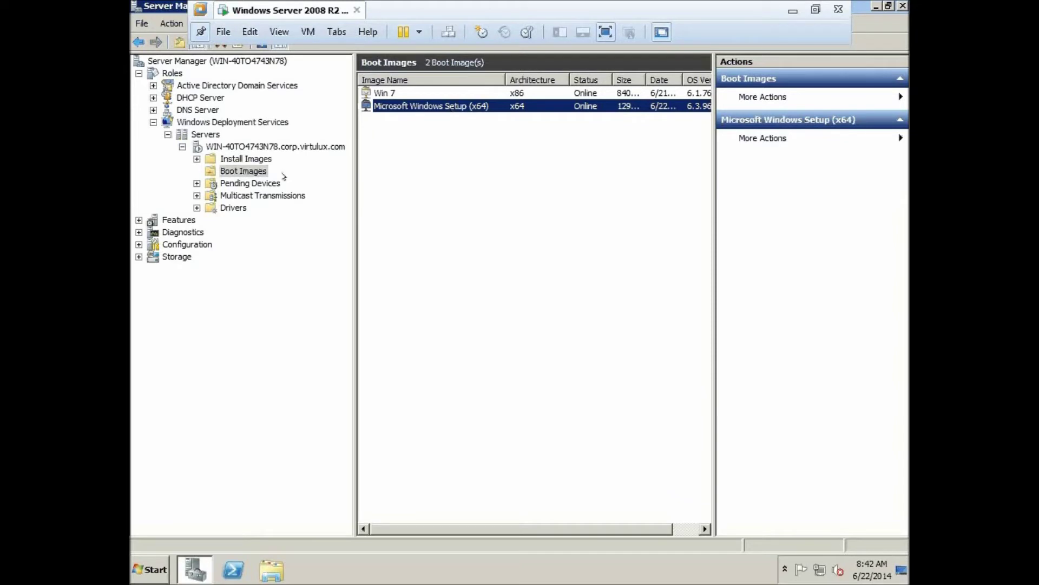
Select Install Images under the deployment server and bring up its available actions.
click(255, 157)
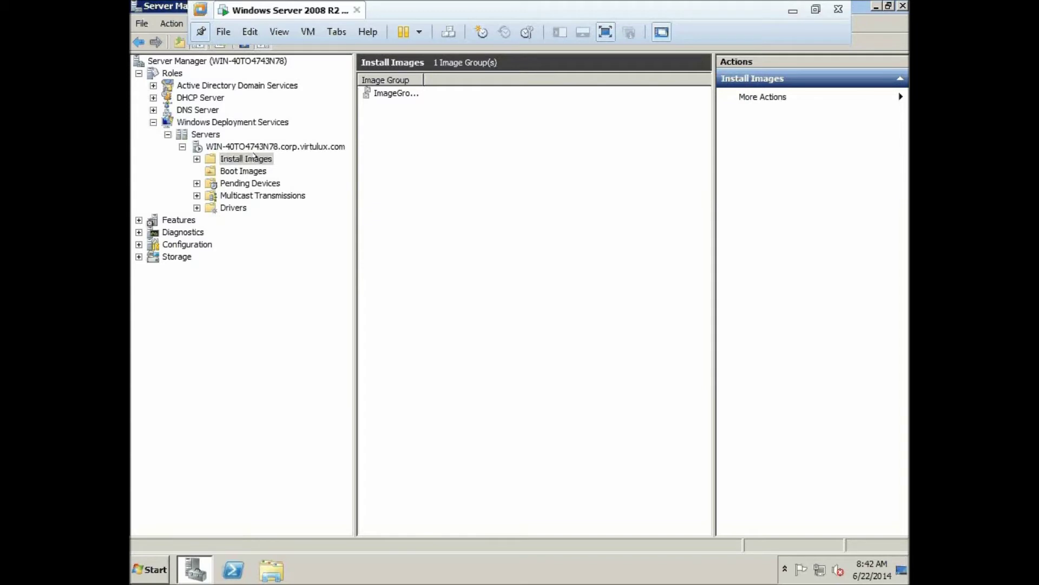
right_click(255, 156)
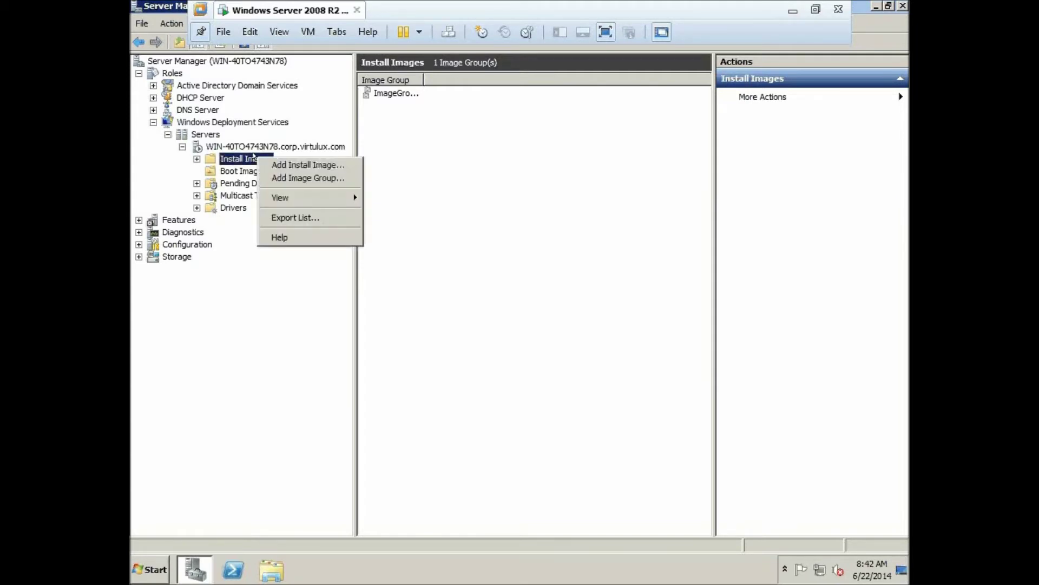
Switch to PowerPoint, review the WIM presentation's slide on making a WIM file from an ISO image, and return to the virtual machine.
click(792, 12)
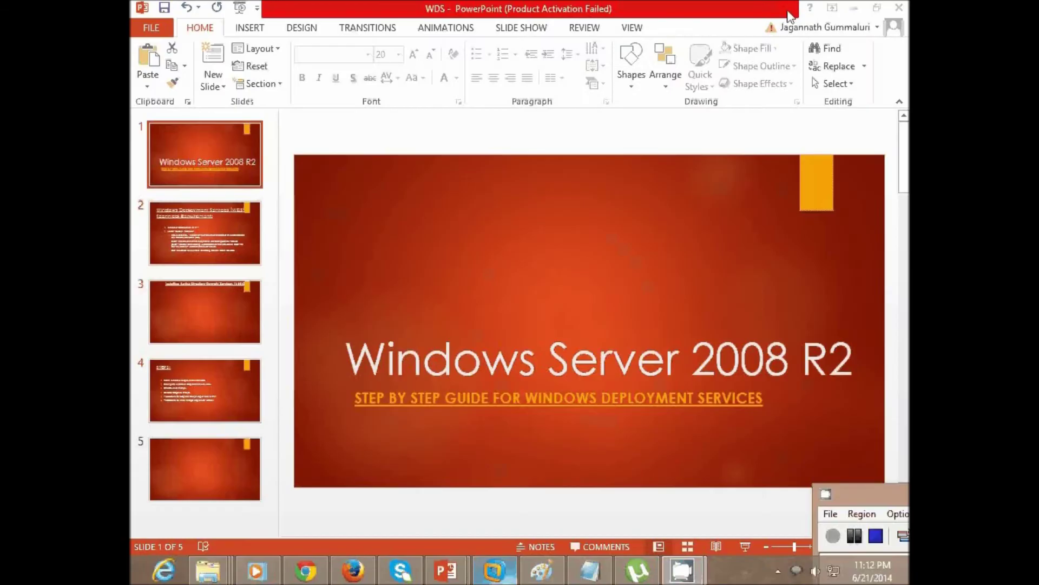
click(212, 260)
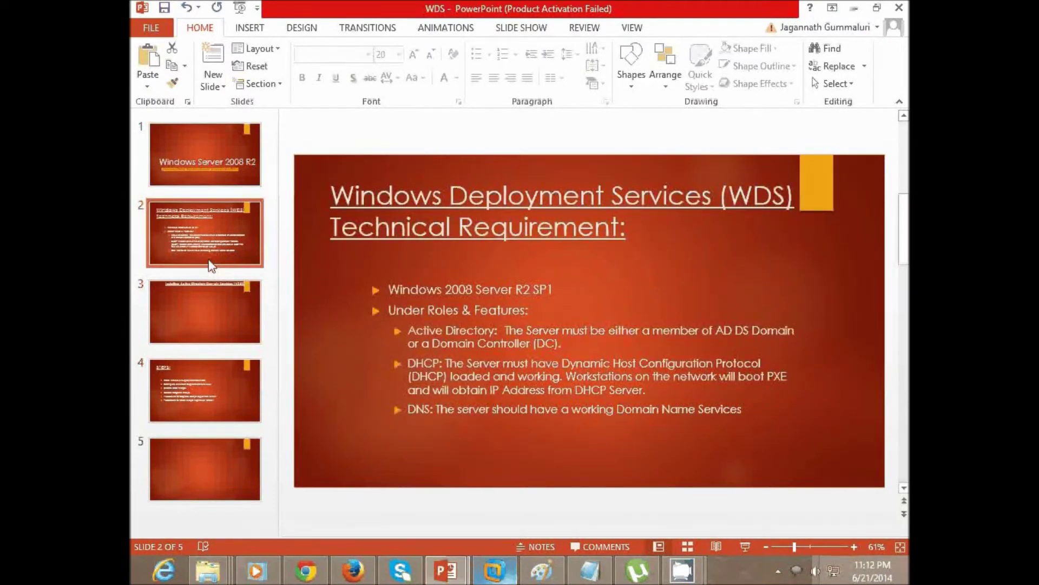
mouse_move(446, 570)
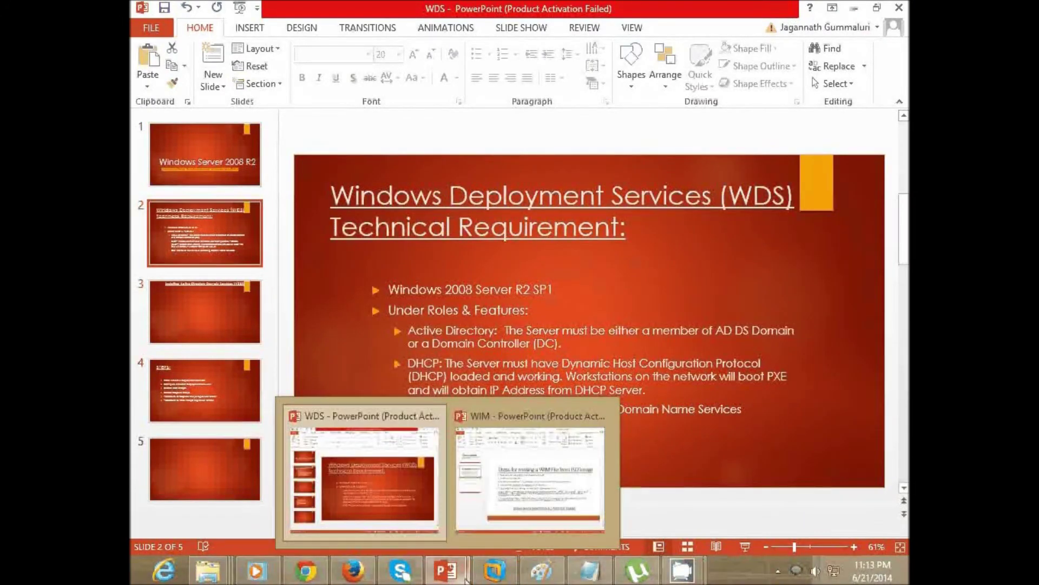
click(538, 474)
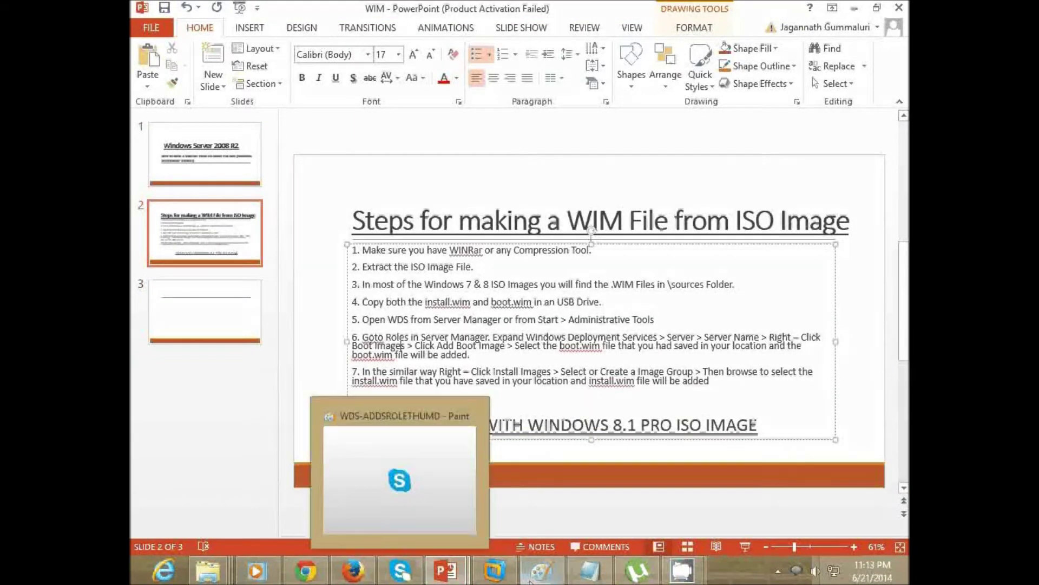
click(487, 575)
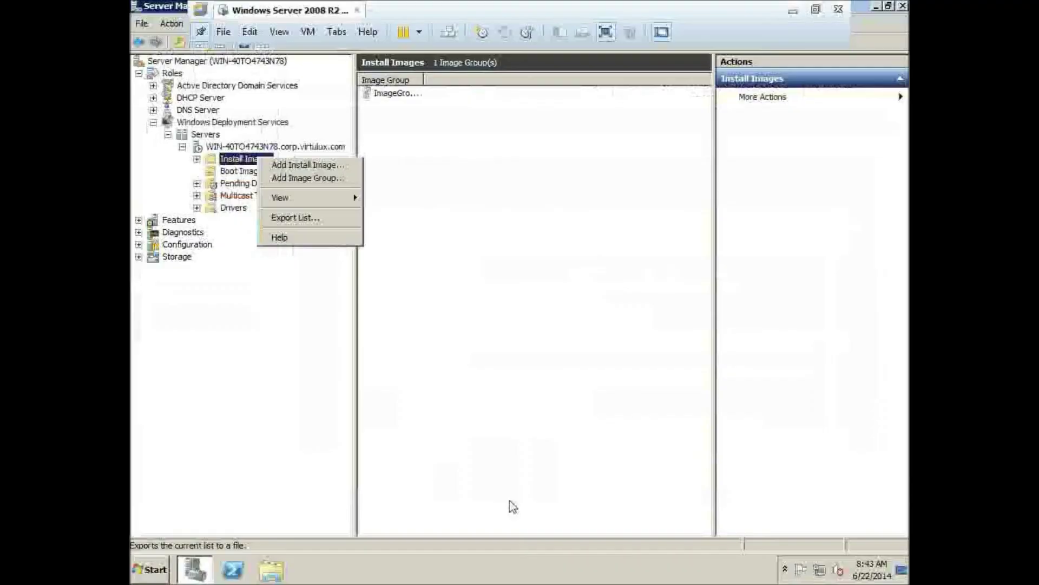
Start adding an install image to the existing group ImageGroup1, choosing install.wim from Removable Disk (E:).
click(315, 166)
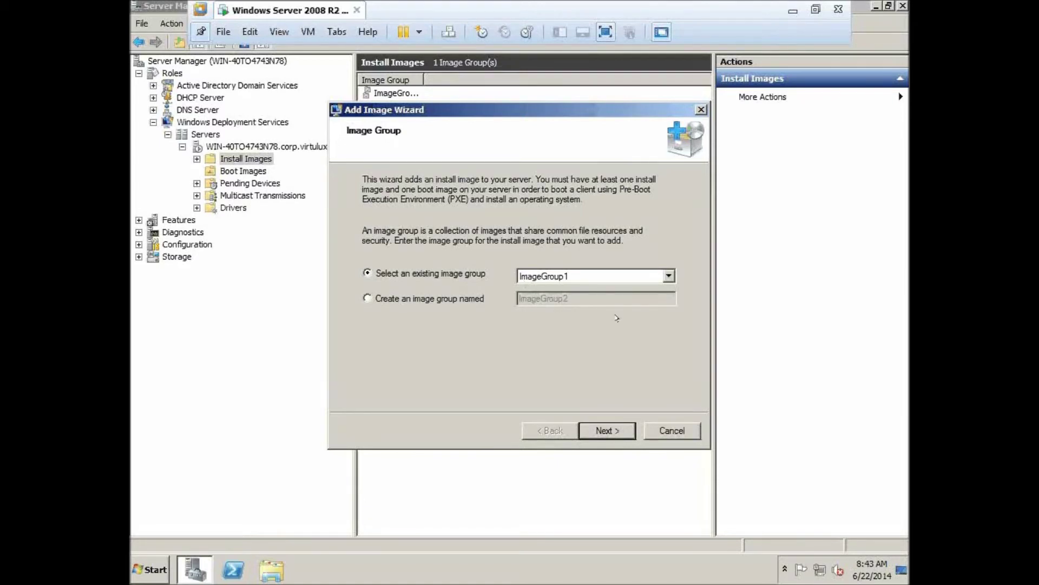
click(604, 430)
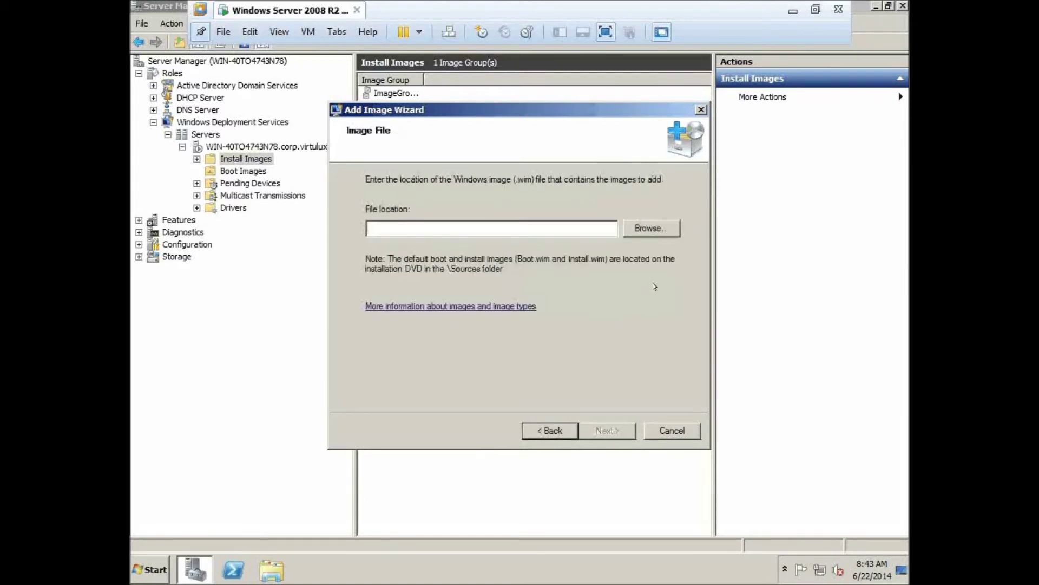
click(651, 228)
click(436, 200)
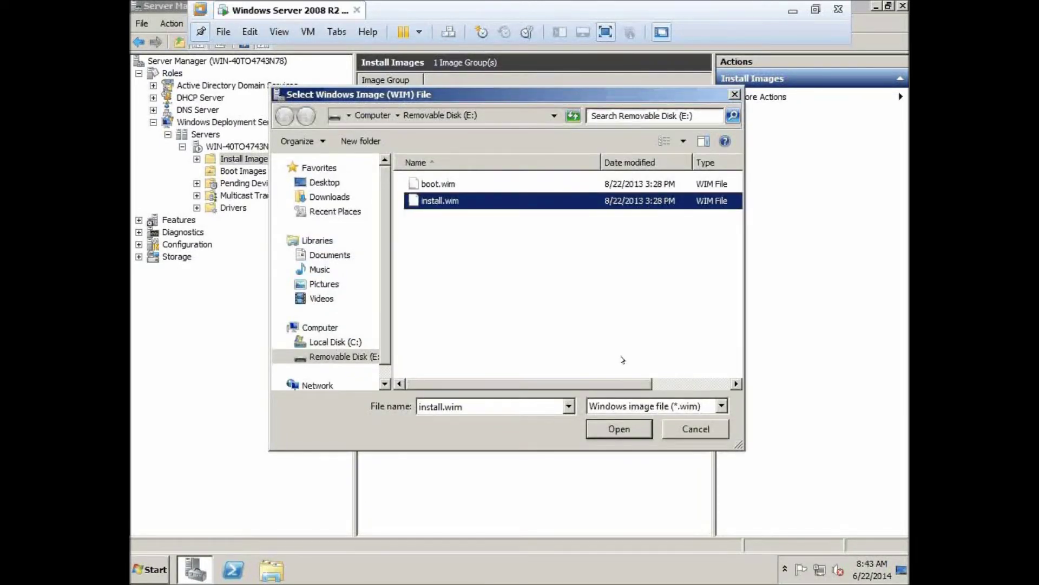
click(631, 429)
Keep Windows 8.1 Pro and Windows 8.1 selected with default names and descriptions, and start adding both images to the server.
click(629, 436)
drag(438, 215, 496, 236)
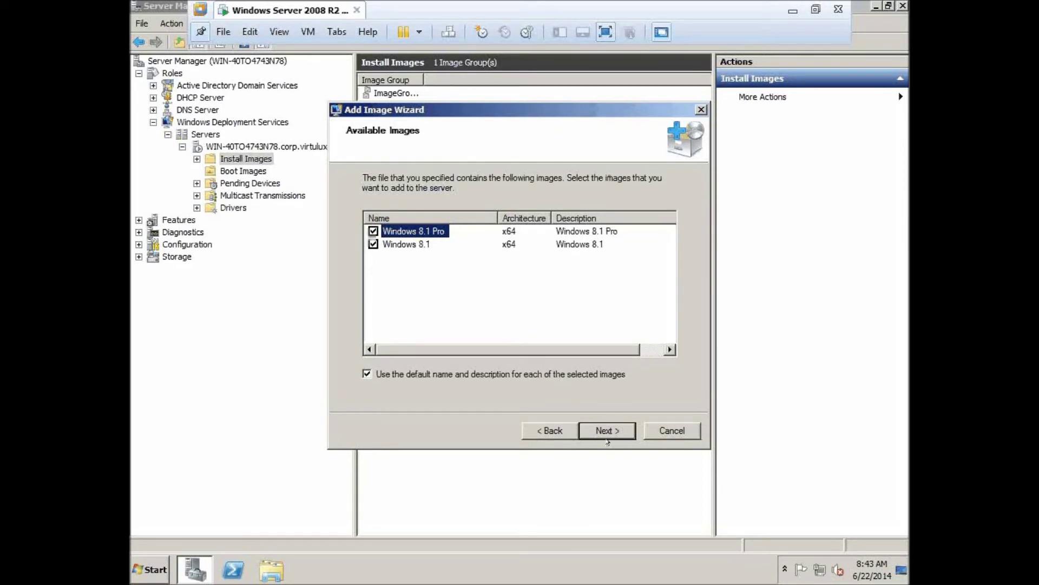
click(610, 425)
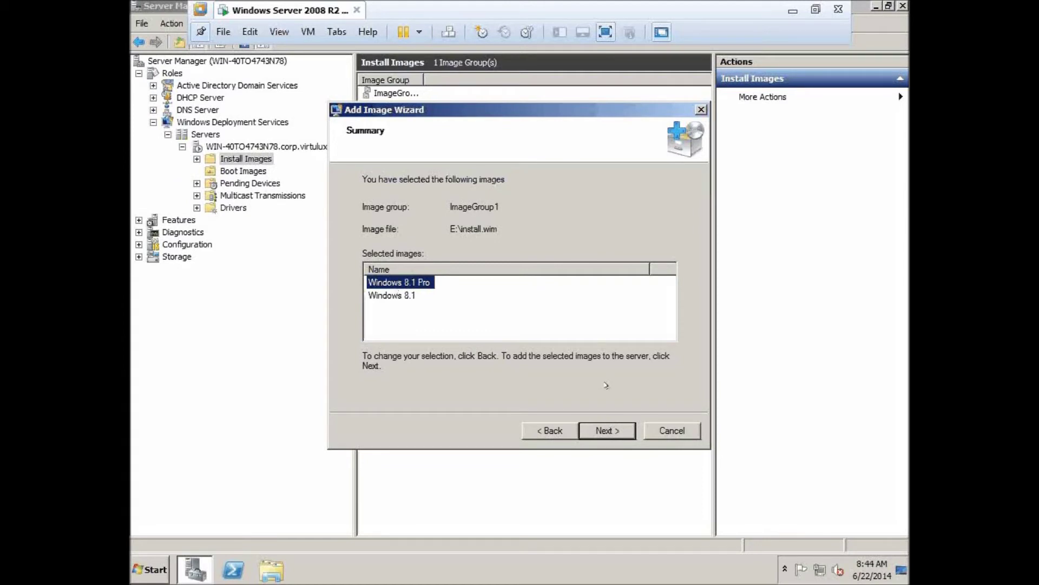
click(615, 428)
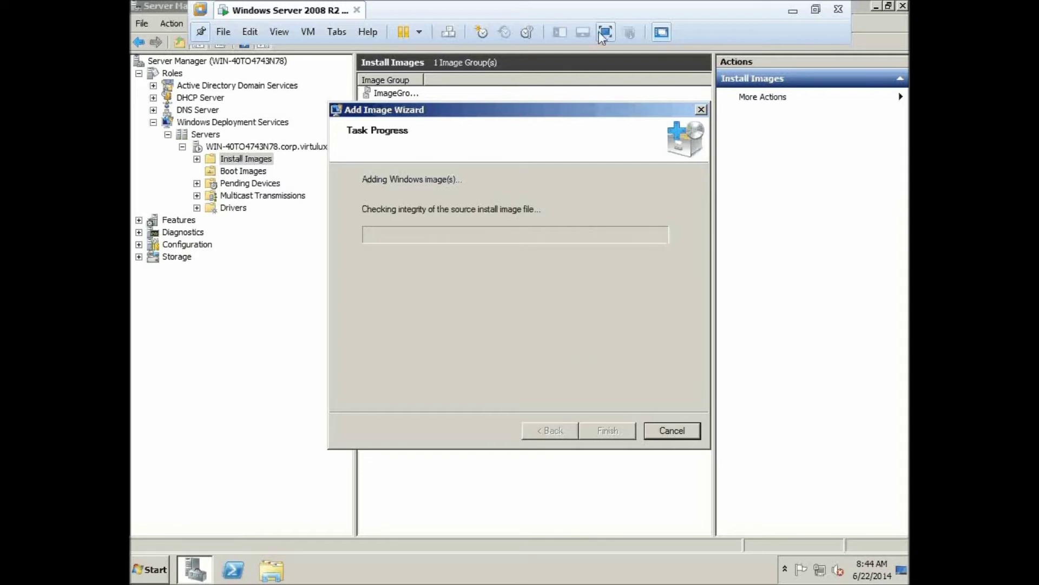
click(792, 11)
mouse_move(490, 576)
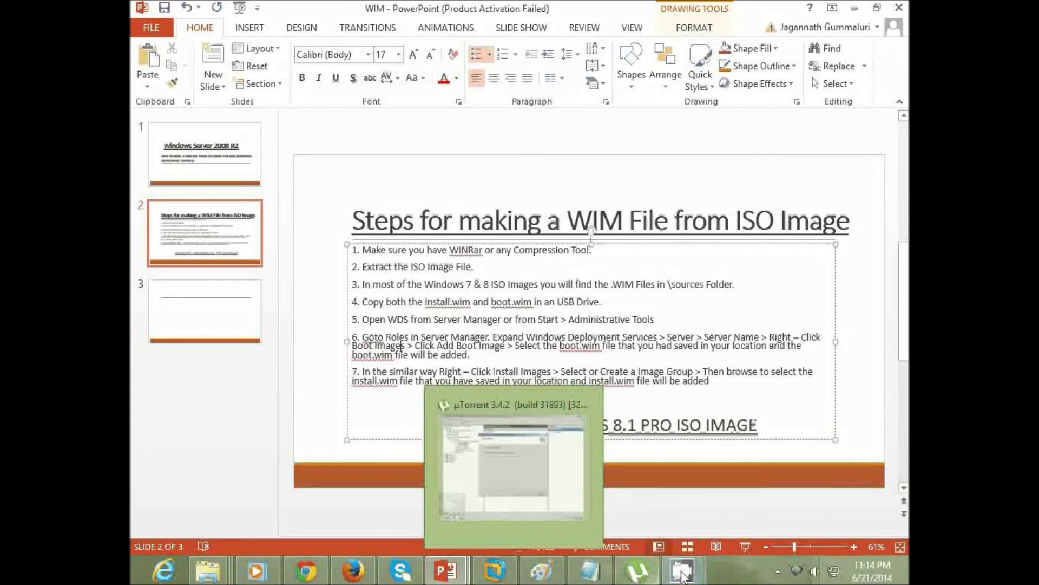
mouse_move(682, 571)
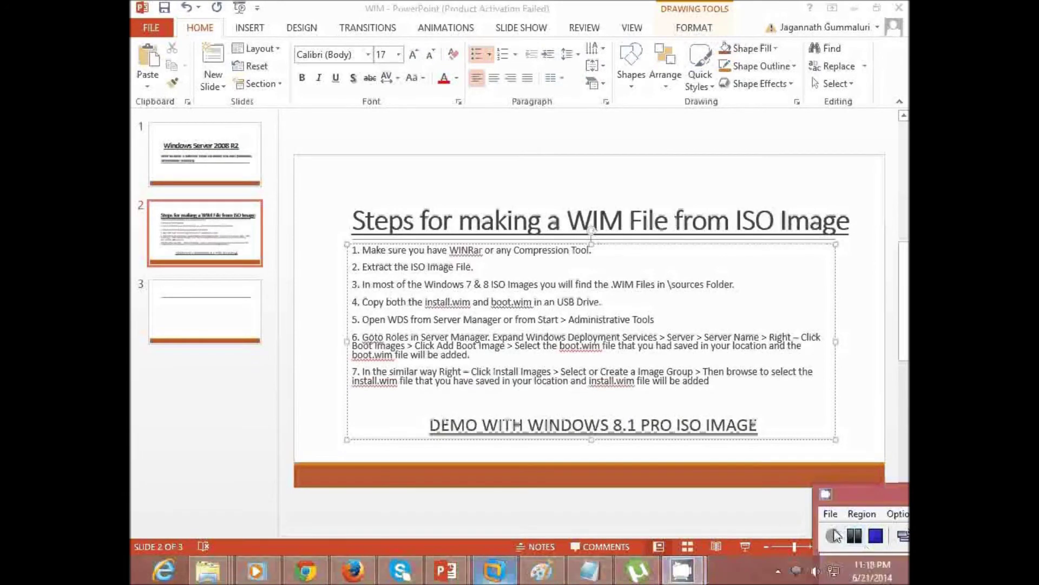
mouse_move(589, 578)
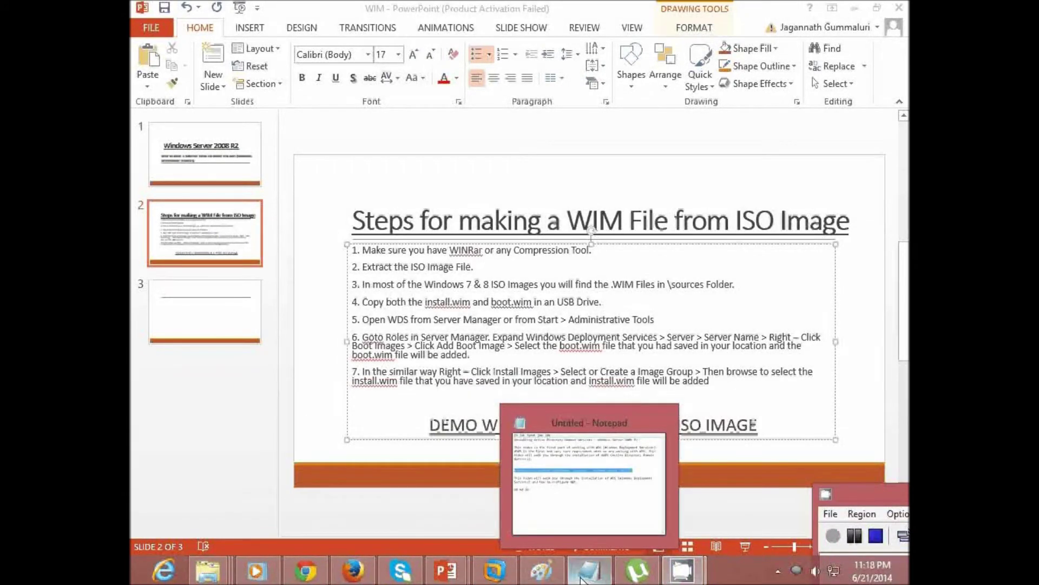
click(541, 571)
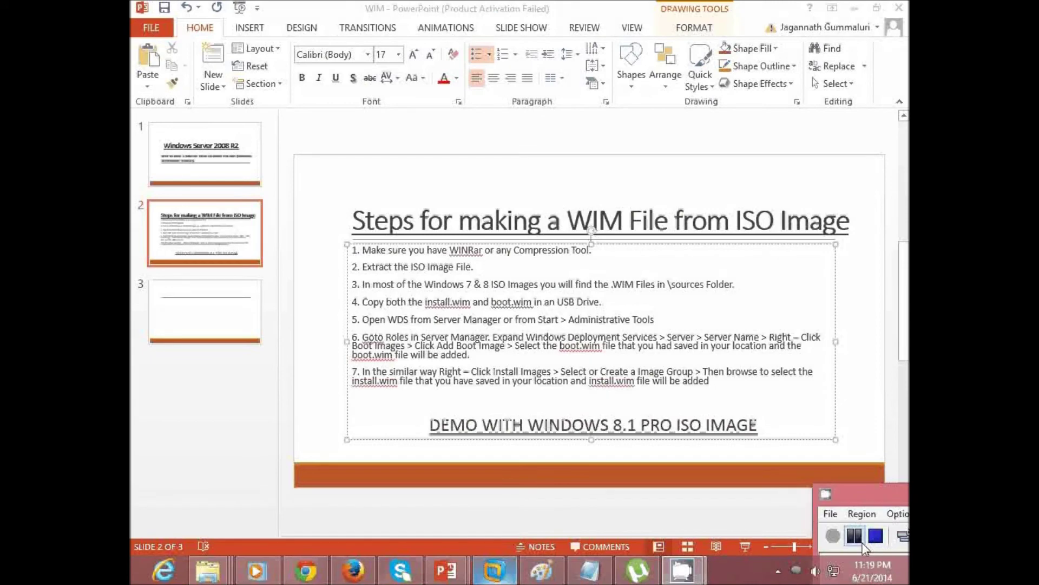
click(834, 536)
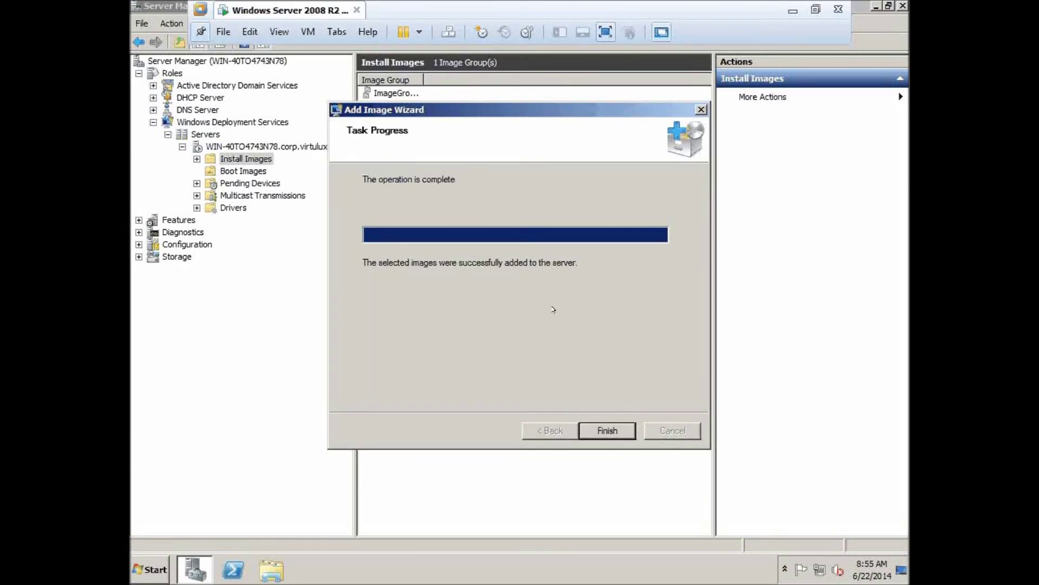
Close the completed Add Image Wizard, open ImageGroup1, widen the Image Name column and check the listed install images.
click(615, 433)
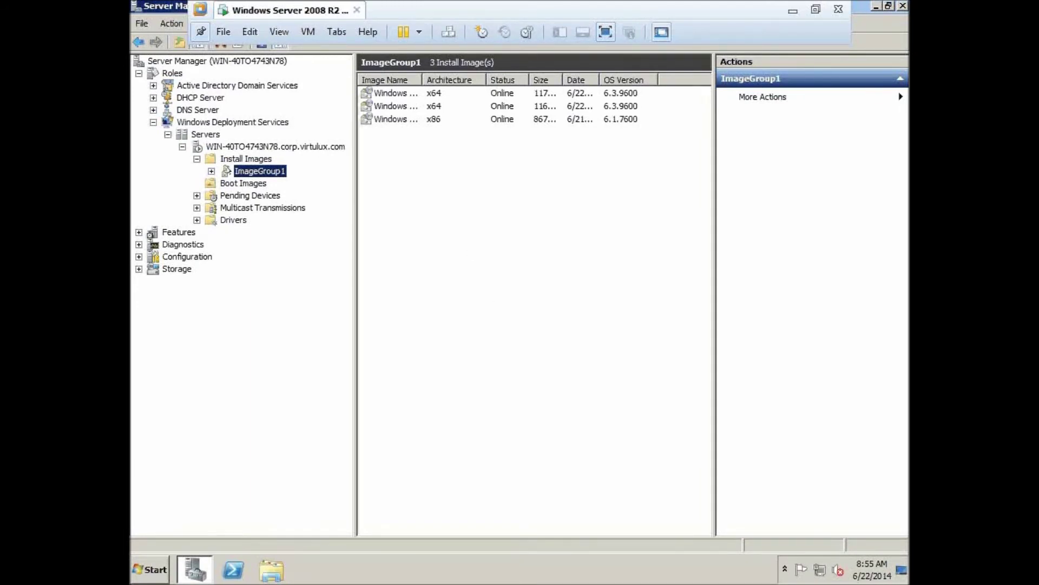
click(212, 171)
click(421, 90)
drag(423, 80, 463, 81)
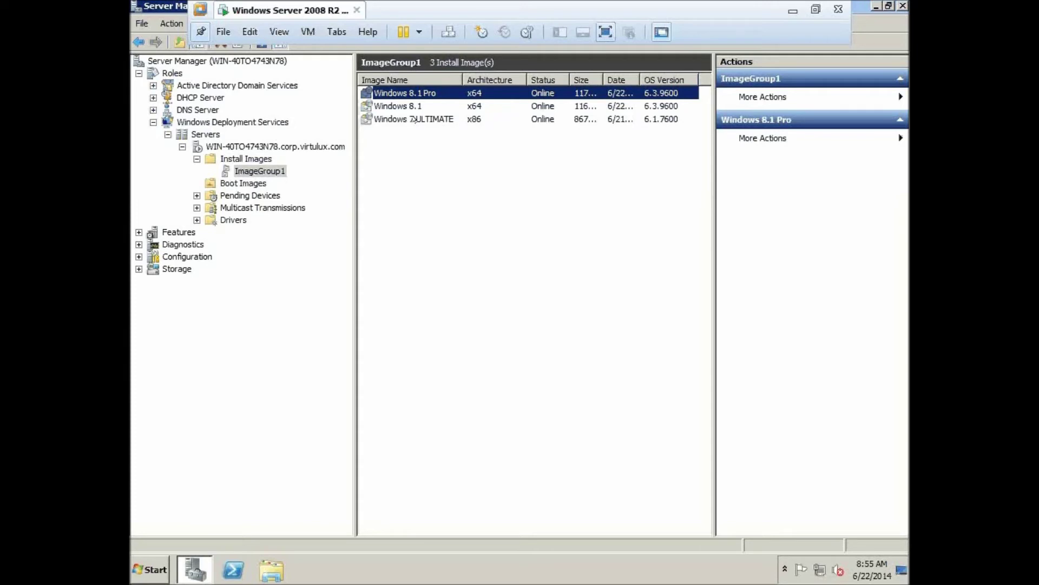
click(415, 119)
click(415, 107)
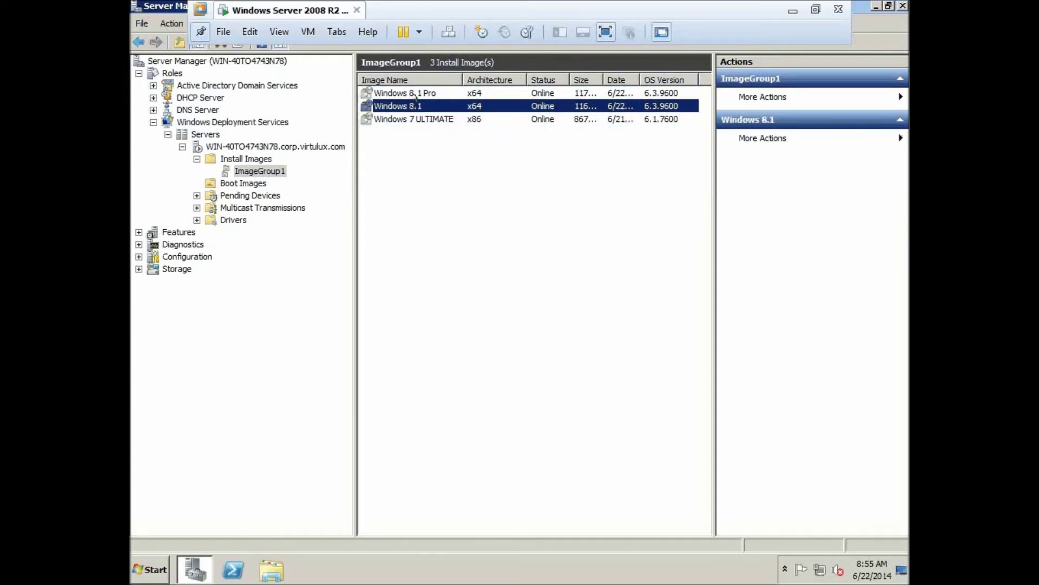
click(416, 95)
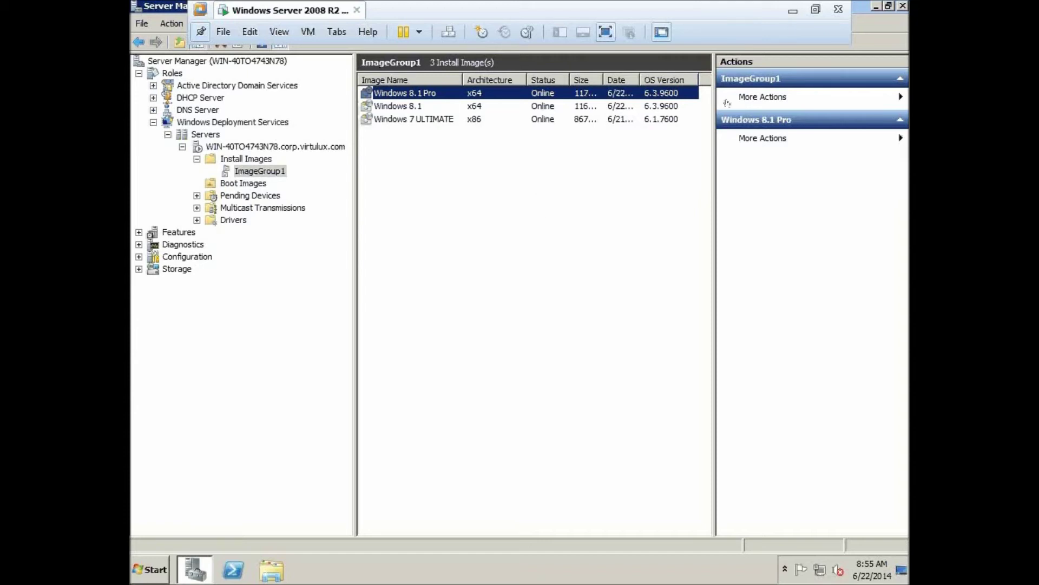
click(794, 11)
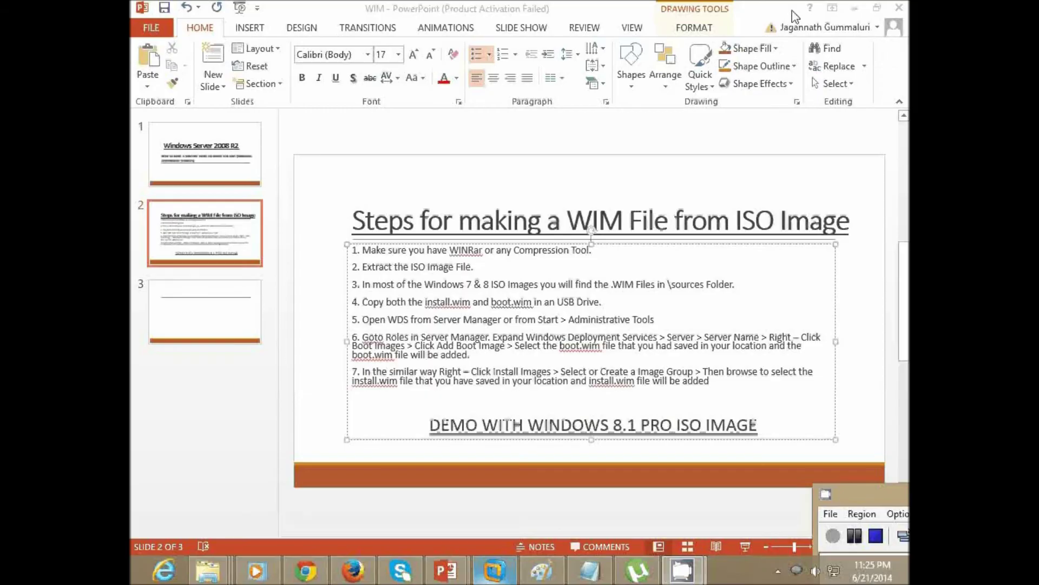
mouse_move(502, 577)
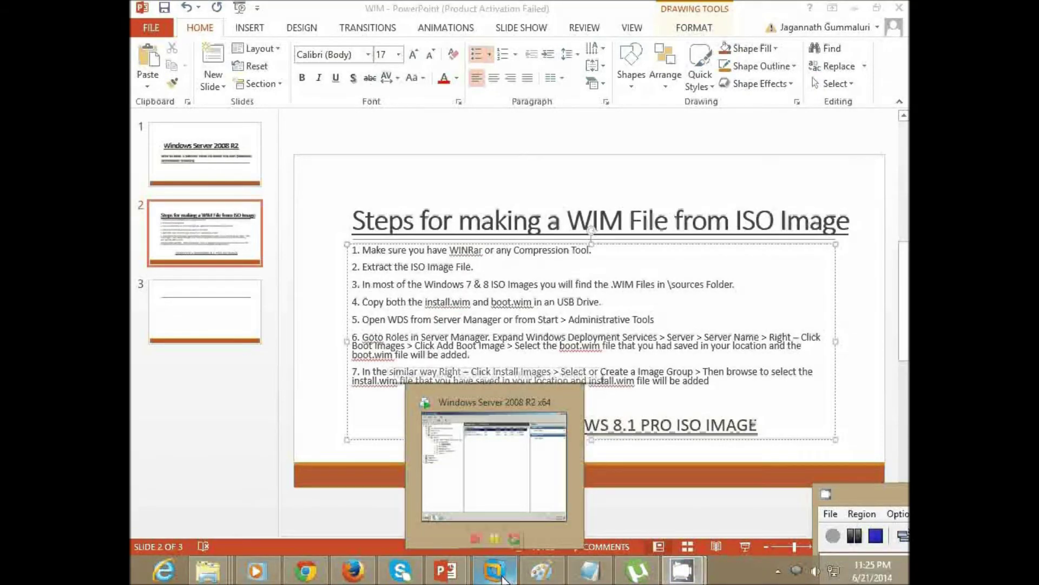
click(509, 477)
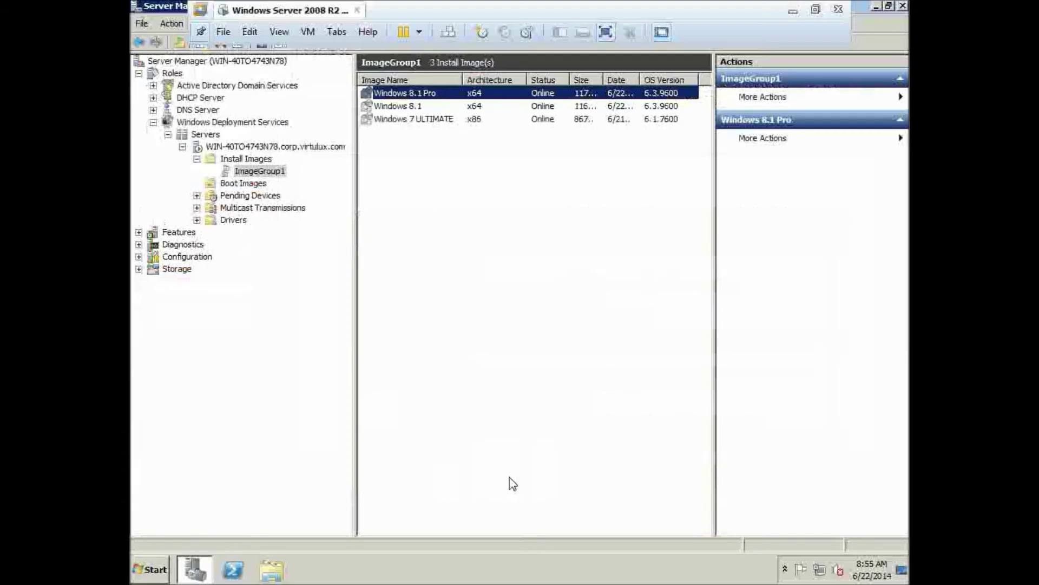
Leave full screen and start a new virtual machine with the Typical configuration and a blank hard disk instead of an installer.
click(816, 11)
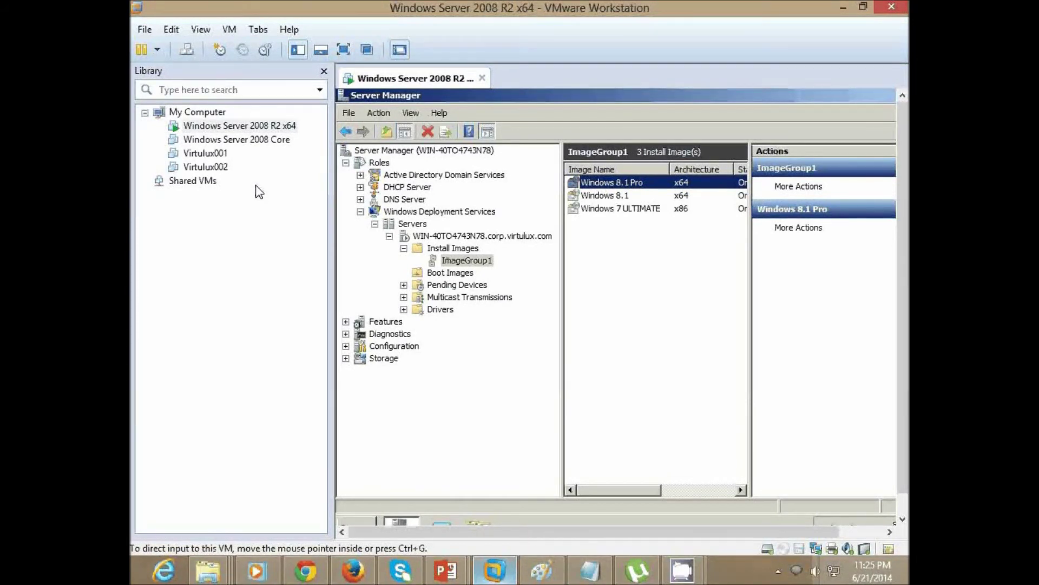
click(154, 32)
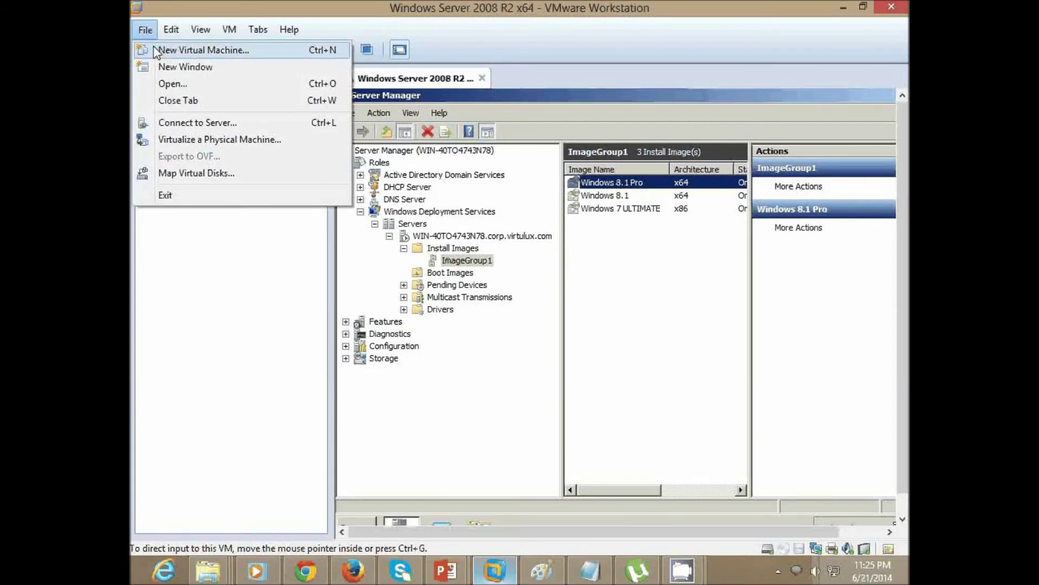
click(195, 54)
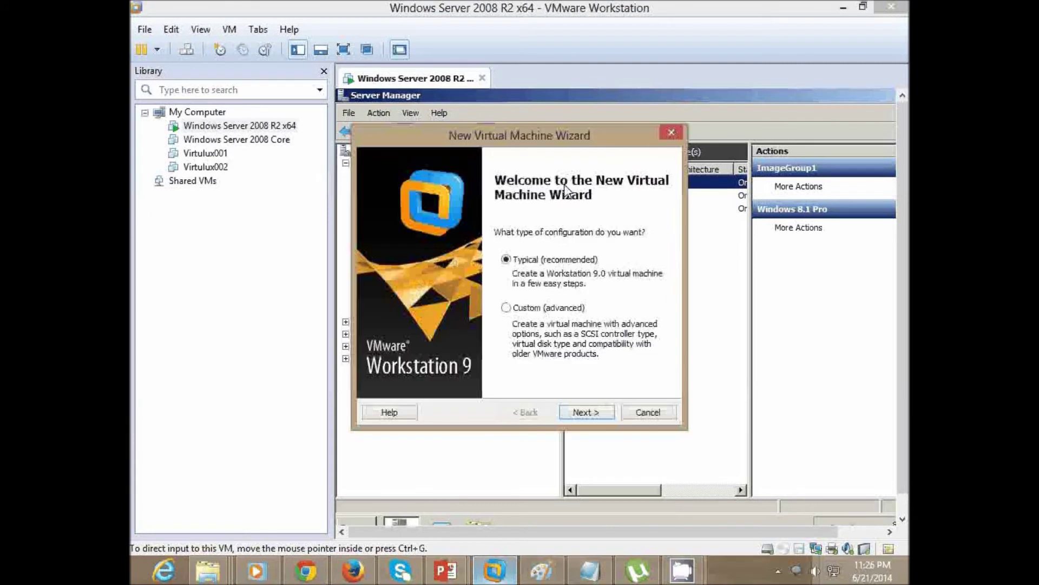
click(593, 412)
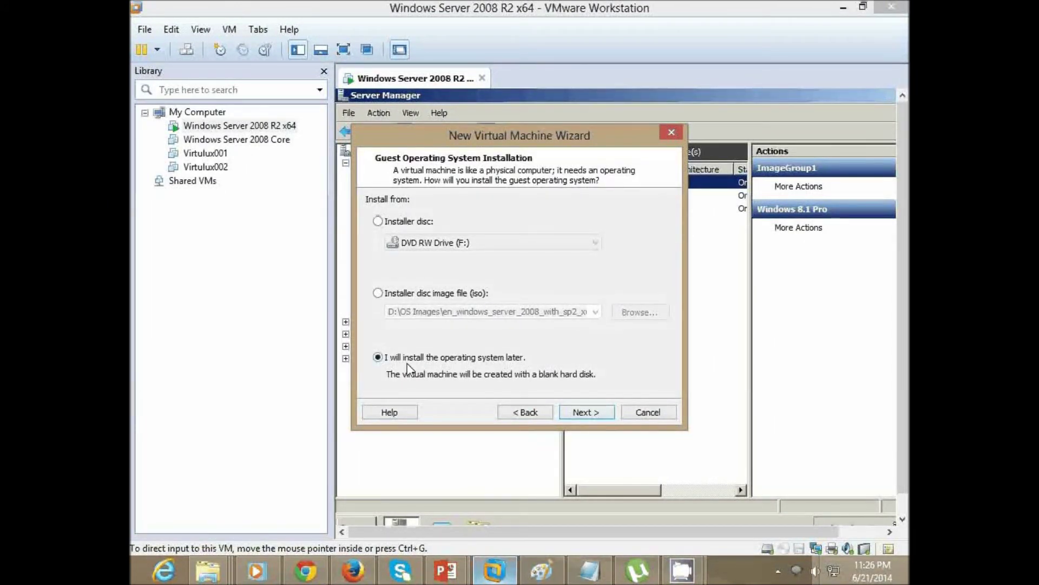
click(598, 412)
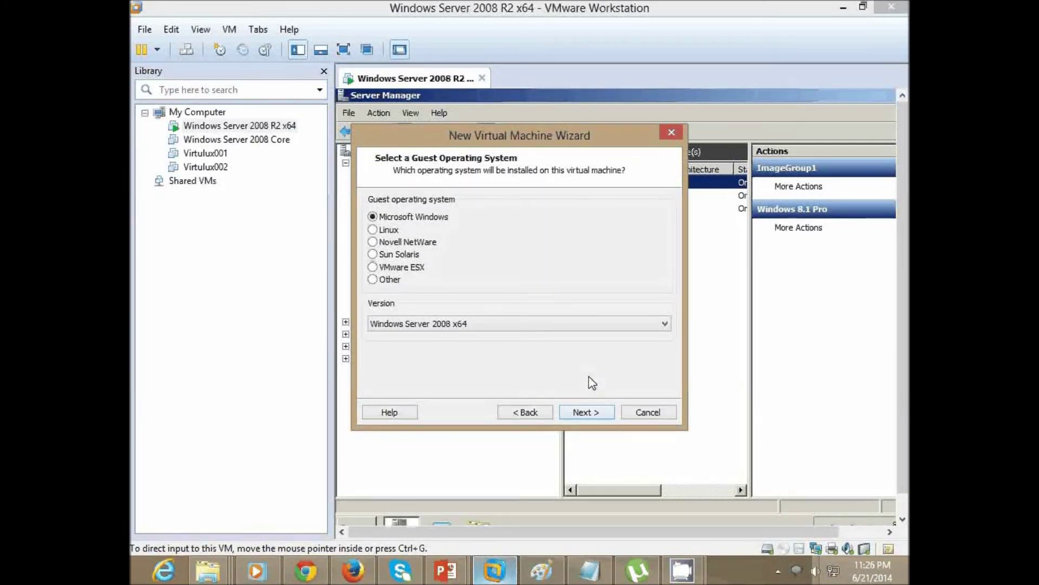
Choose Windows 8 x64 as the guest version, keep the default name and 60 GB split disk, and create the virtual machine.
click(529, 325)
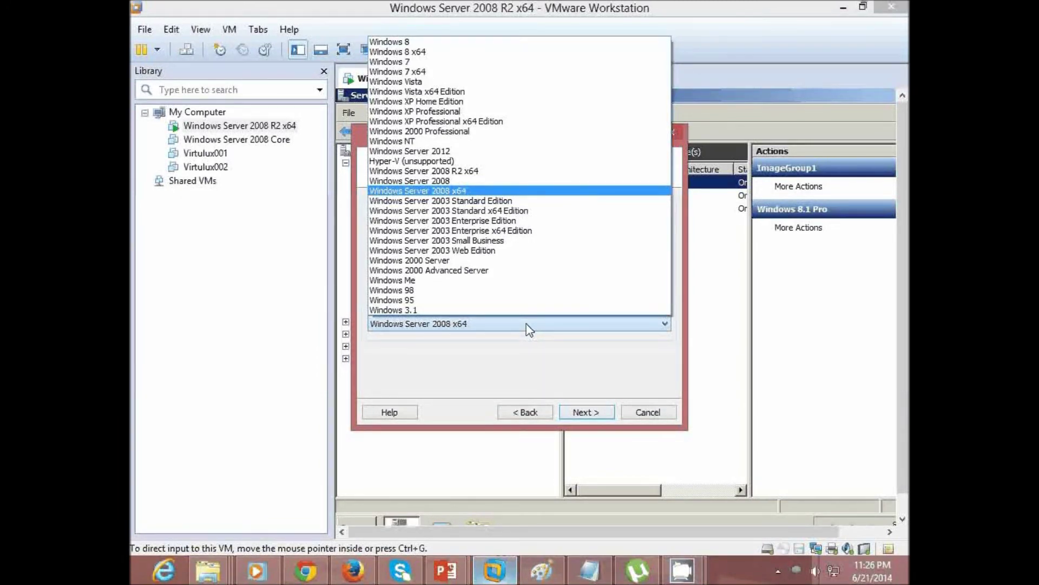
click(408, 51)
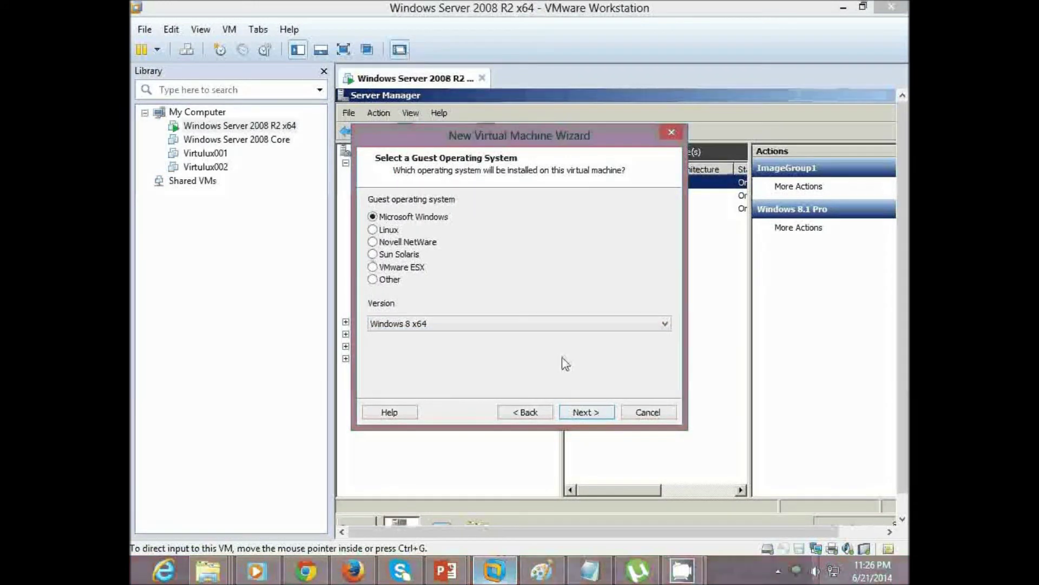
click(585, 412)
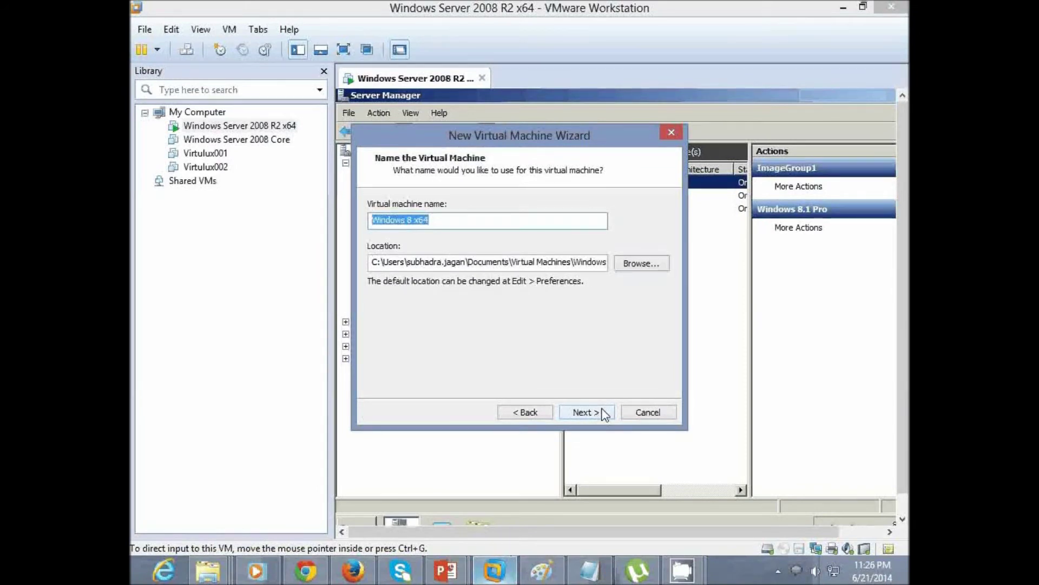
click(604, 414)
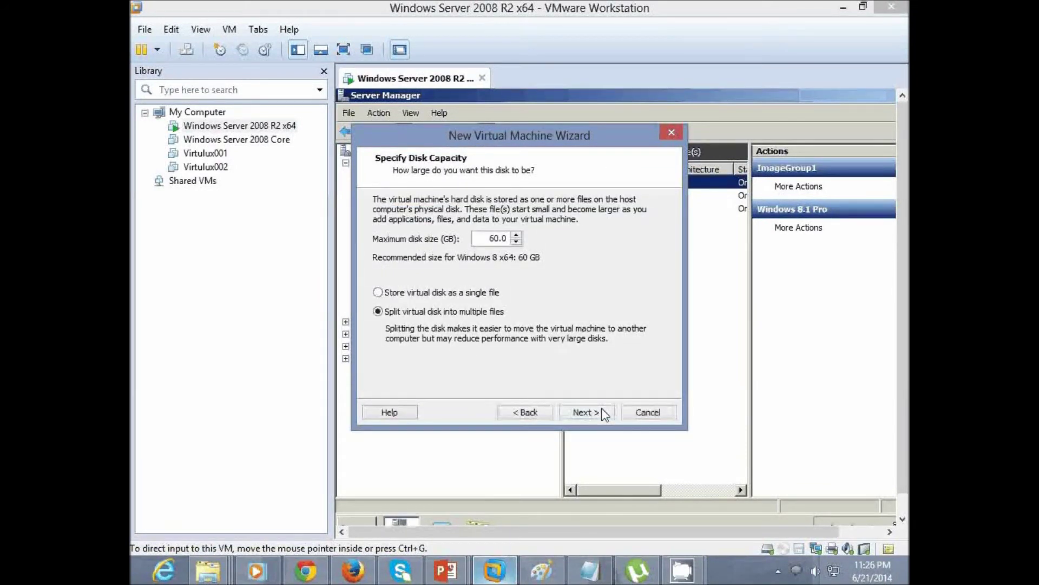
click(603, 413)
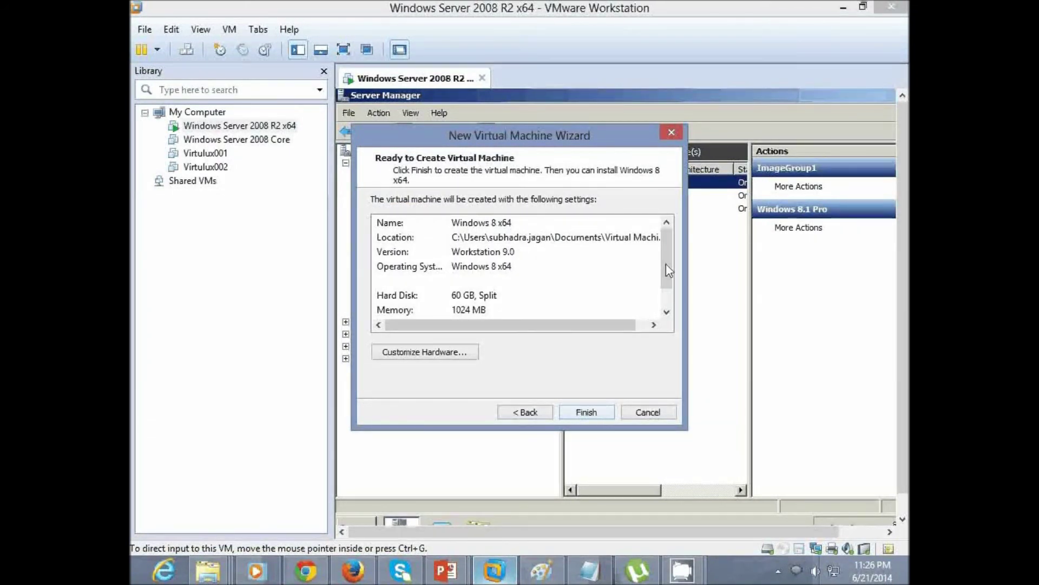
drag(669, 270, 669, 290)
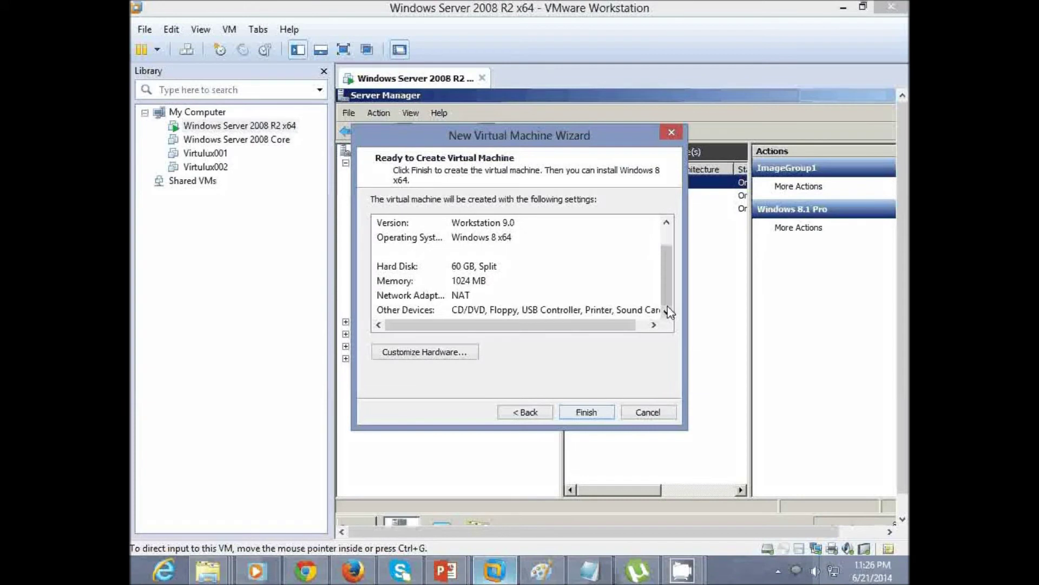
click(605, 414)
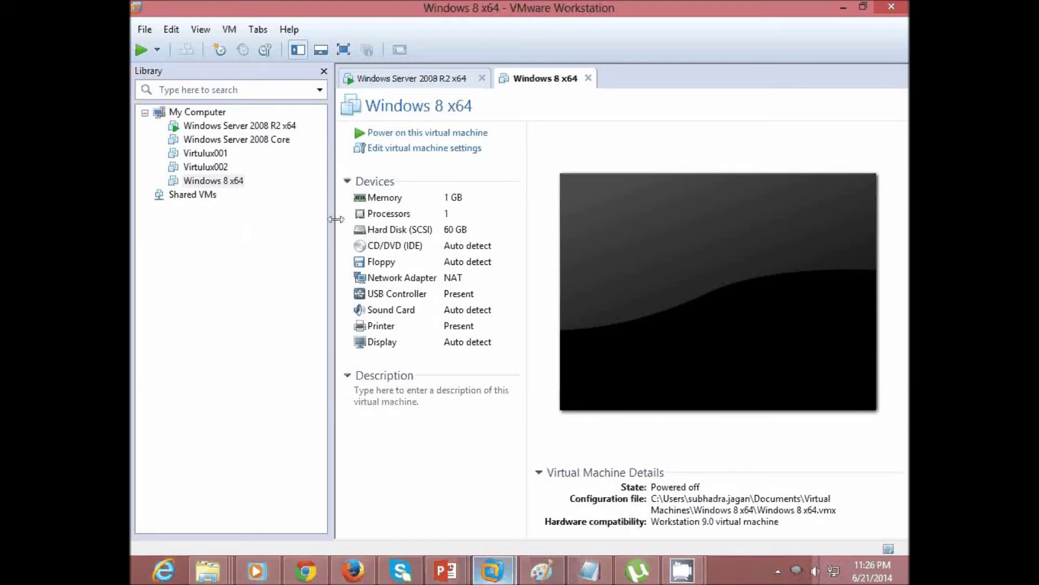
Power on the Windows 8 x64 virtual machine in full screen, then power it off during the network boot.
click(434, 139)
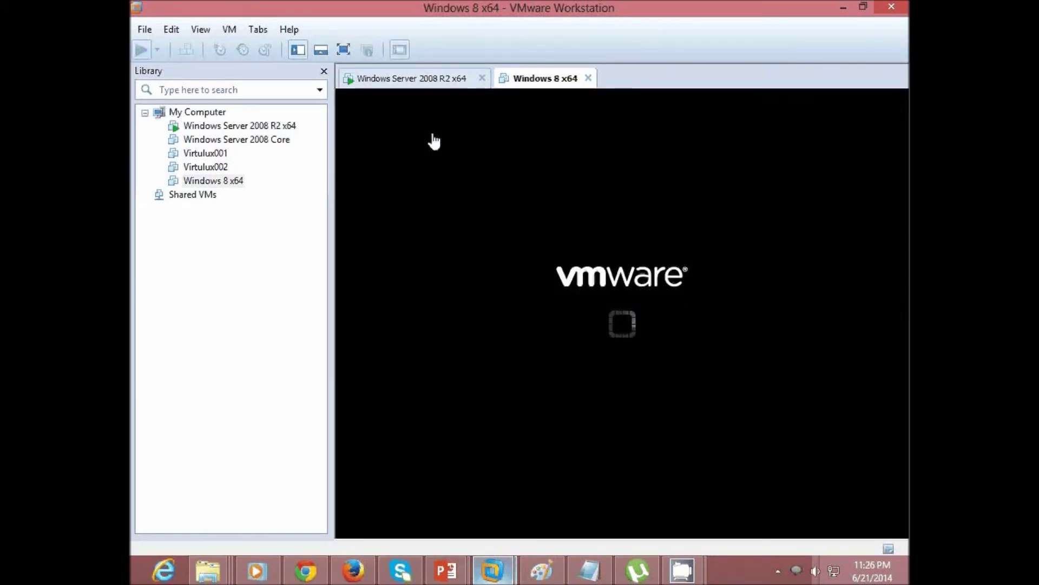
click(343, 49)
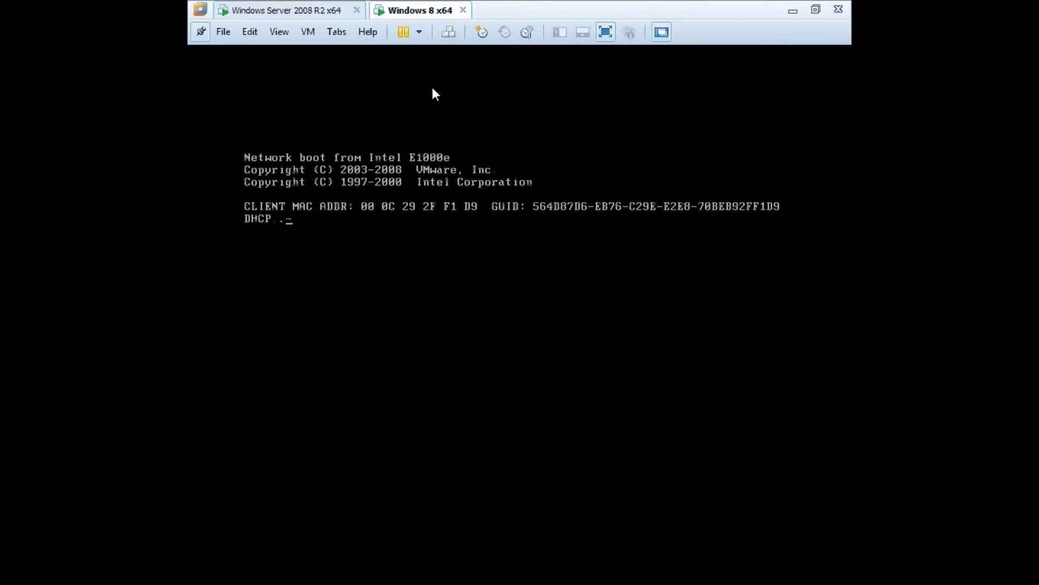
click(419, 32)
click(425, 67)
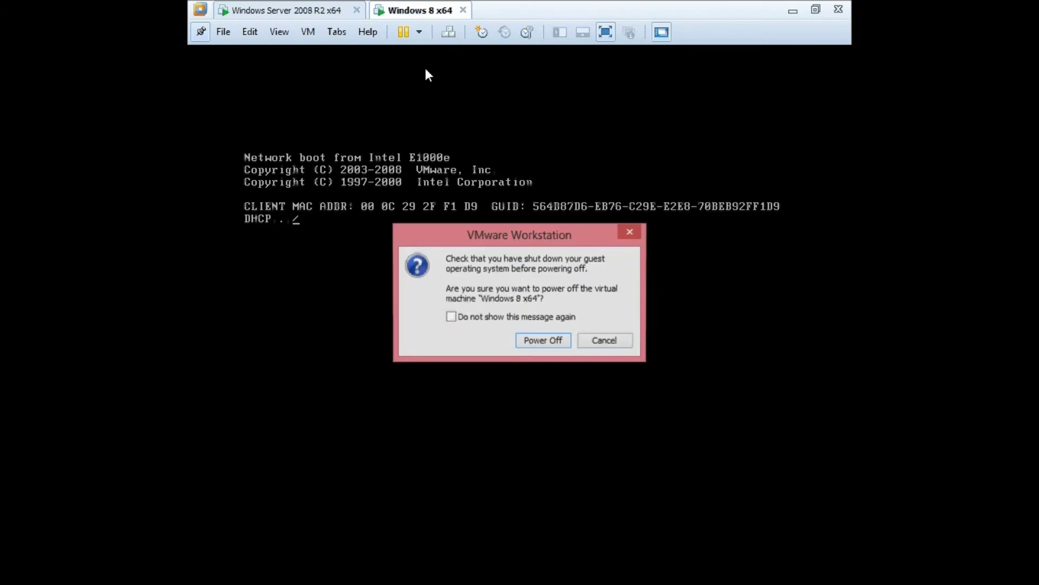
click(530, 342)
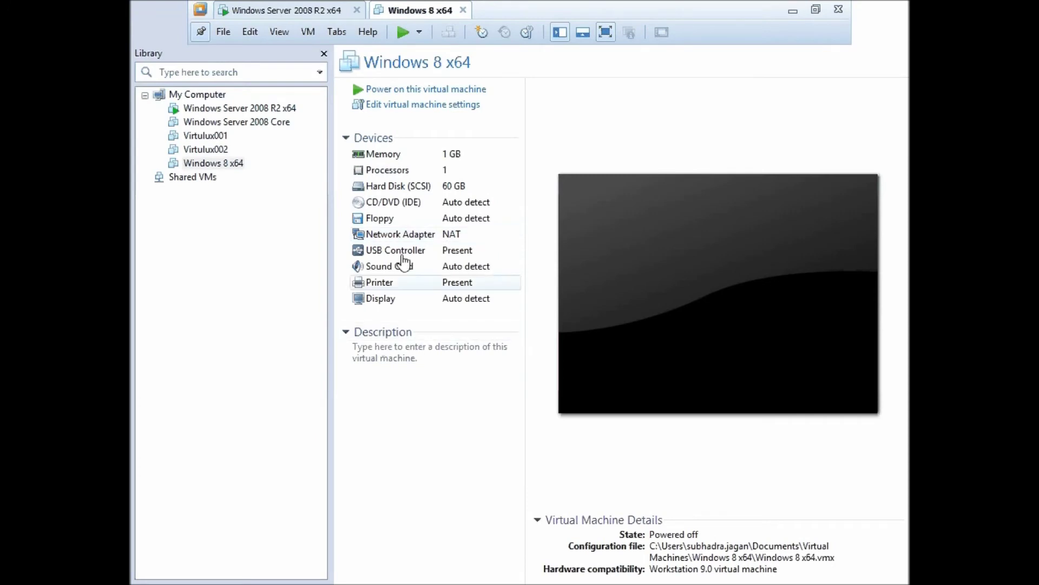
Set the Windows 8 x64 network adapter to Bridged, replicating the physical network connection state, and power on the virtual machine.
click(395, 239)
double_click(396, 238)
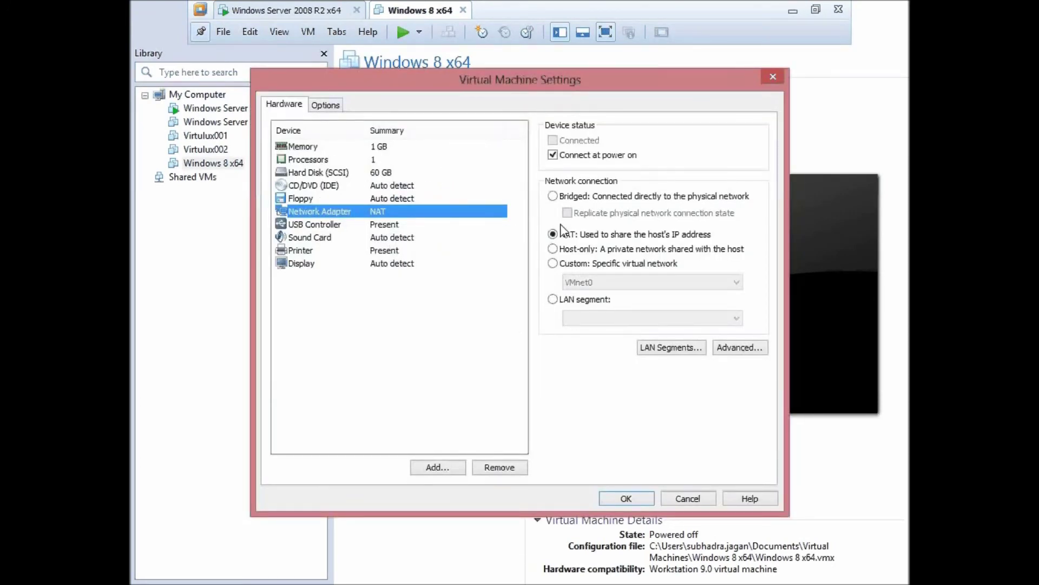
click(554, 196)
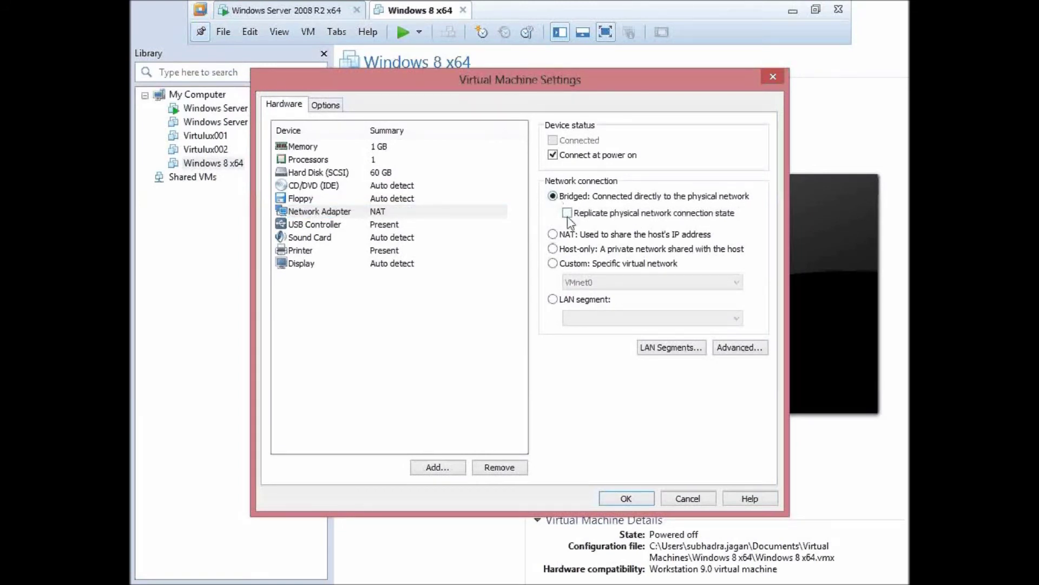
click(568, 212)
click(626, 498)
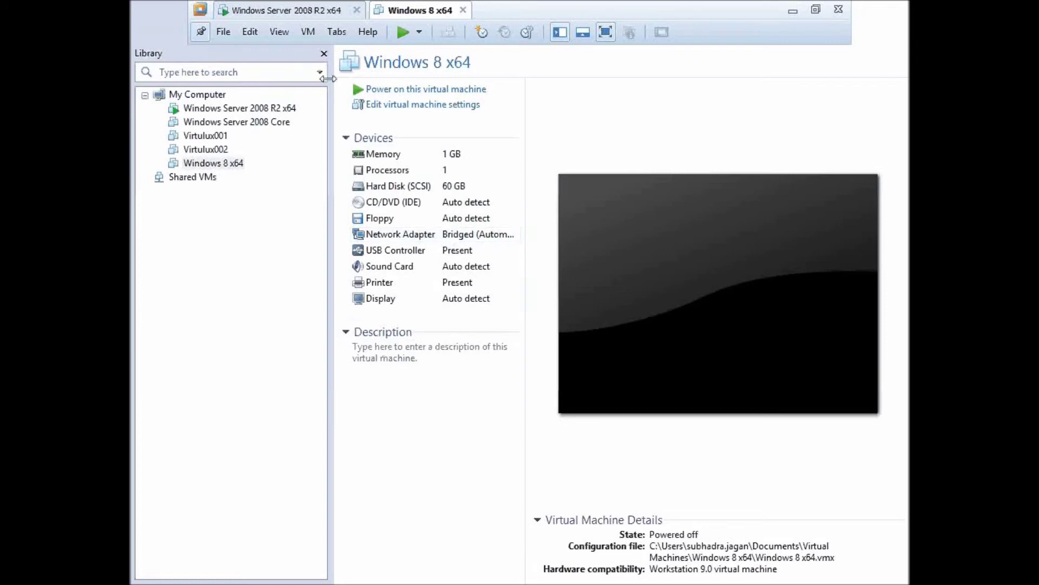
click(216, 163)
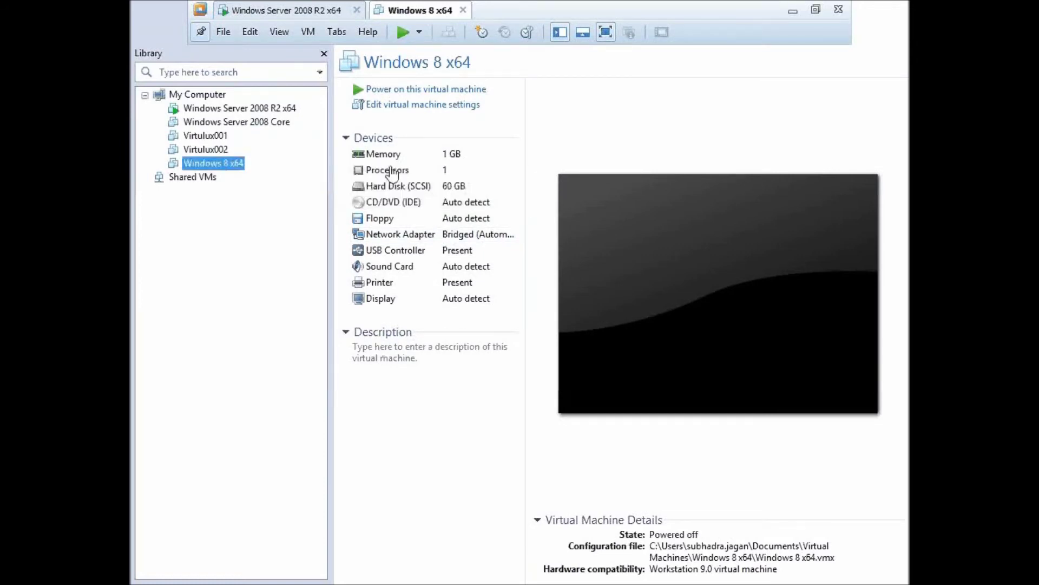
click(399, 93)
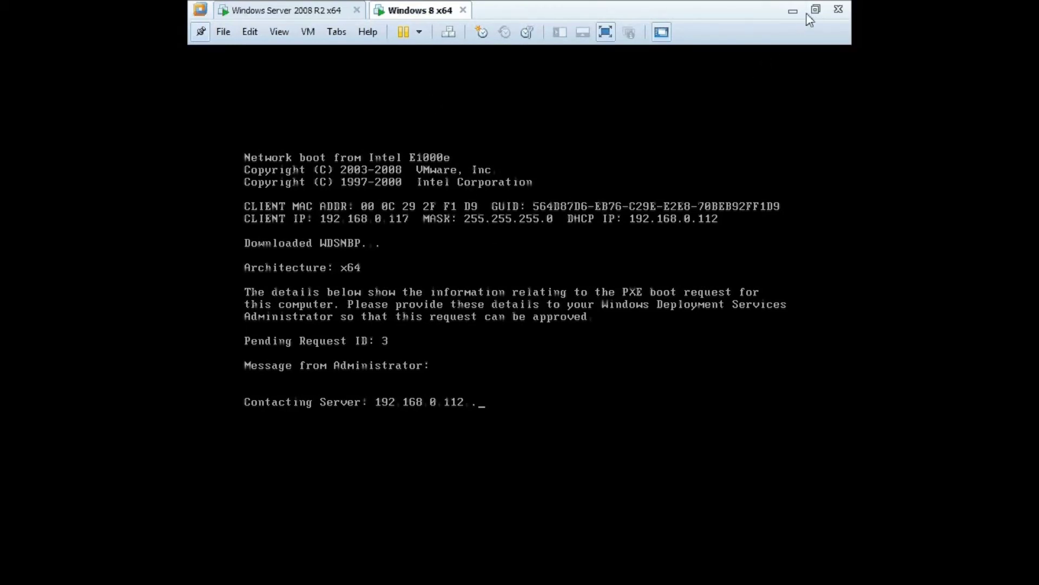
On the Windows Server 2008 R2 machine, name and approve the pending device with request ID 3 as Virtulux003.
click(253, 10)
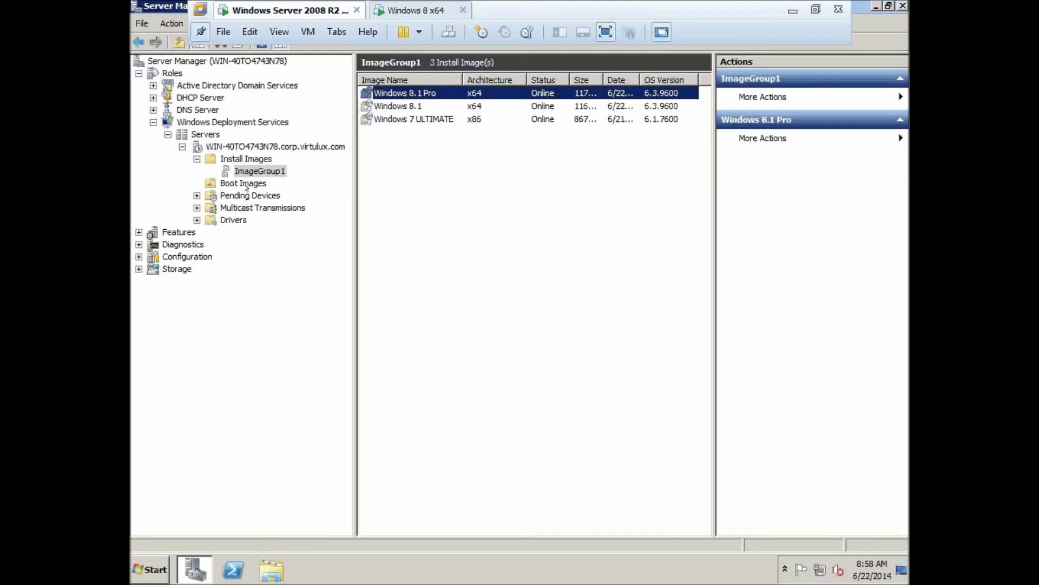
click(248, 196)
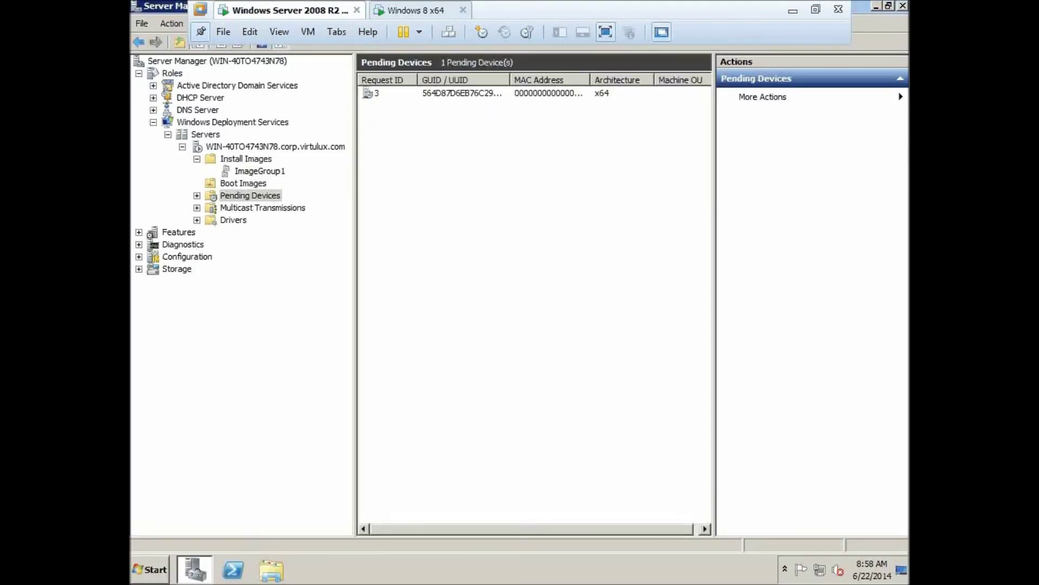
click(410, 95)
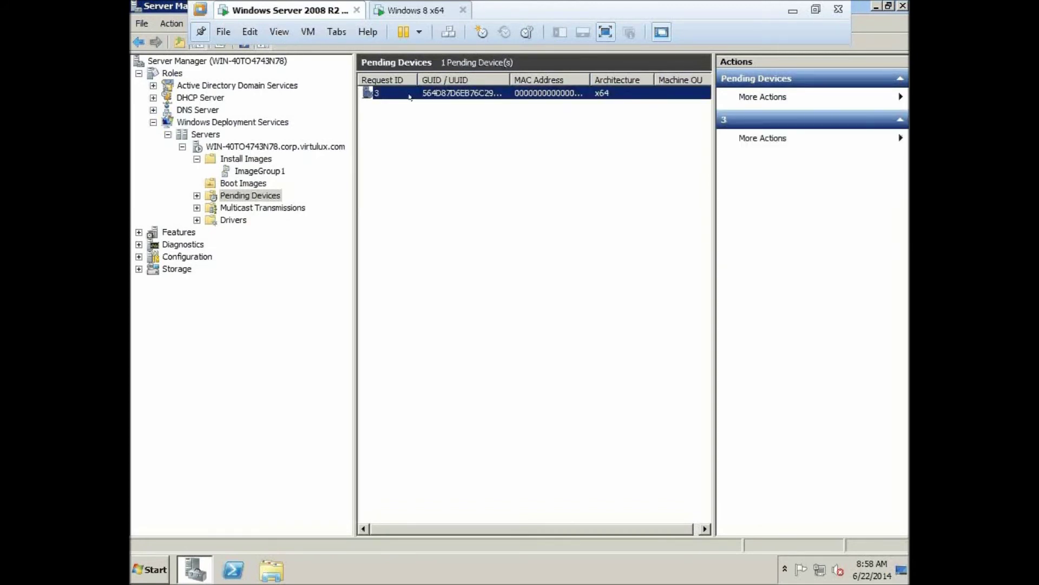
right_click(410, 96)
click(439, 118)
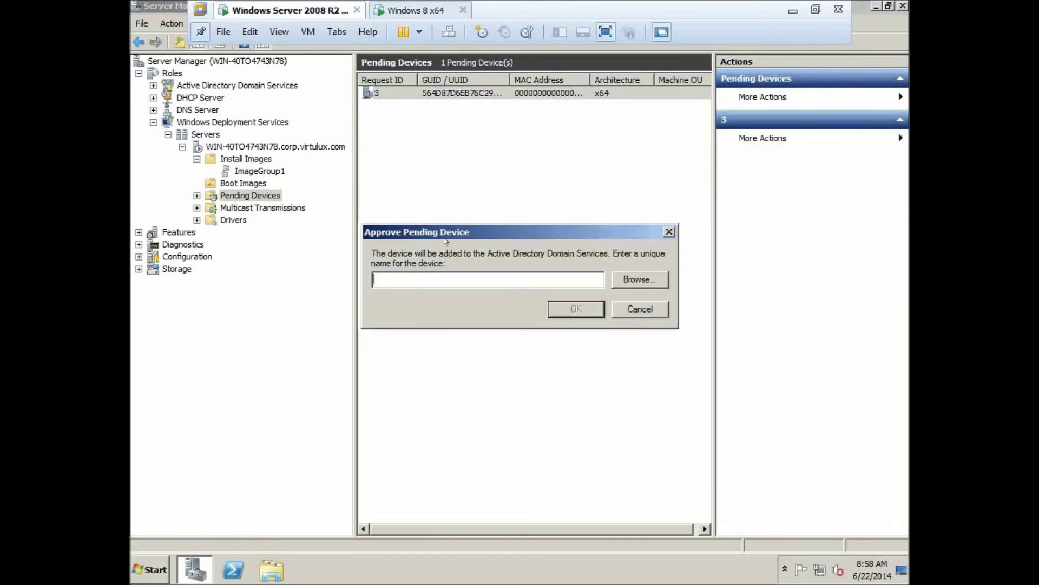
text(Virtulux003)
click(577, 309)
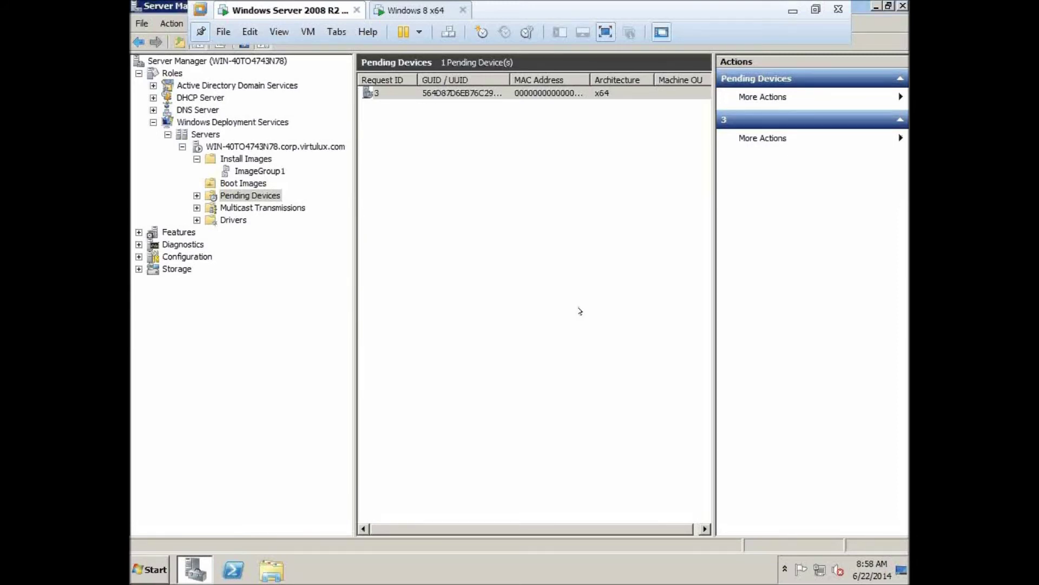
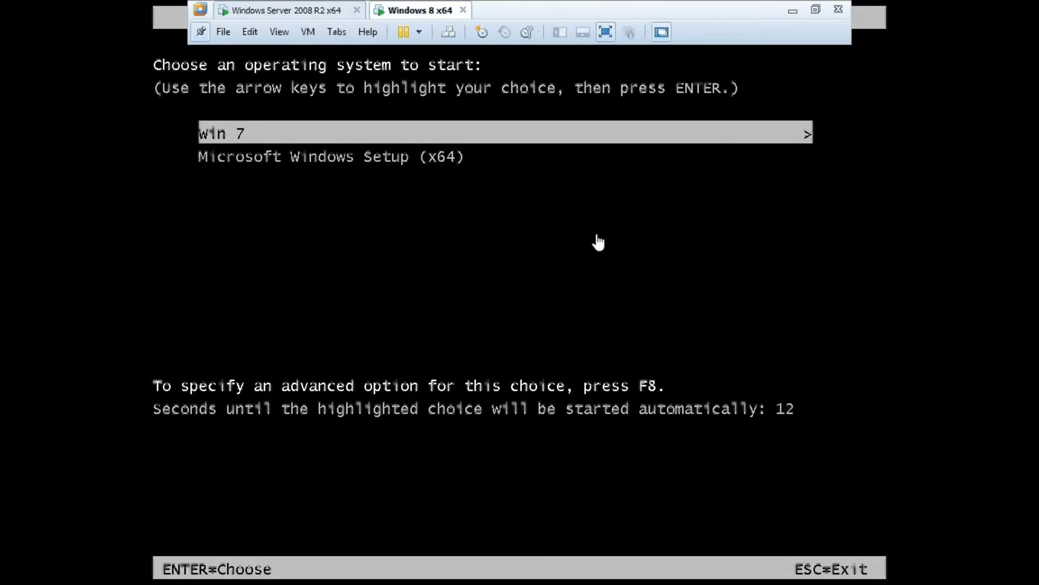
Try to start Microsoft Windows Setup (x64) from the network boot menu of the Windows 8 x64 virtual machine.
click(491, 161)
key(Down)
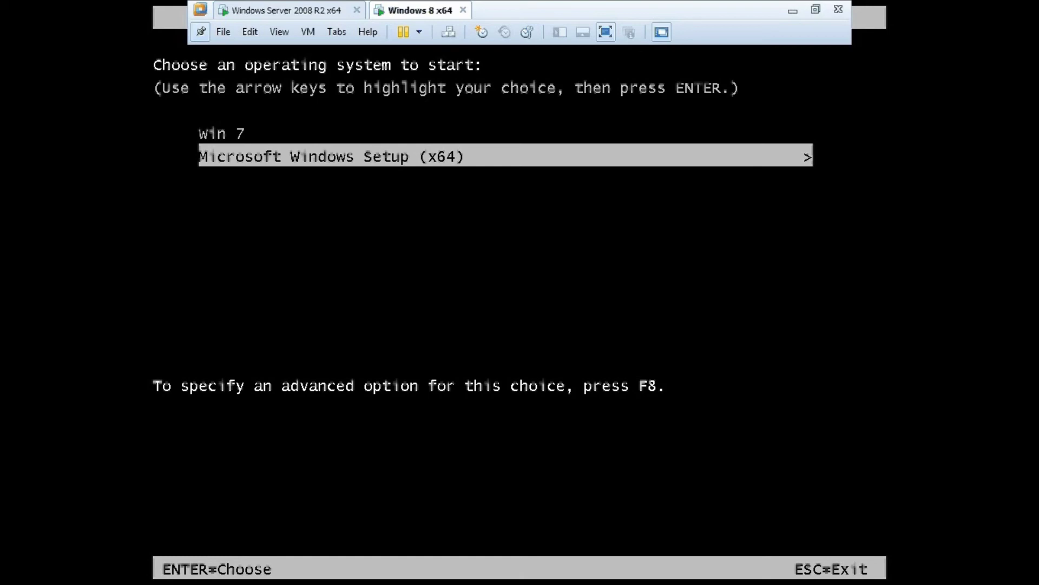
key(Up)
key(Down)
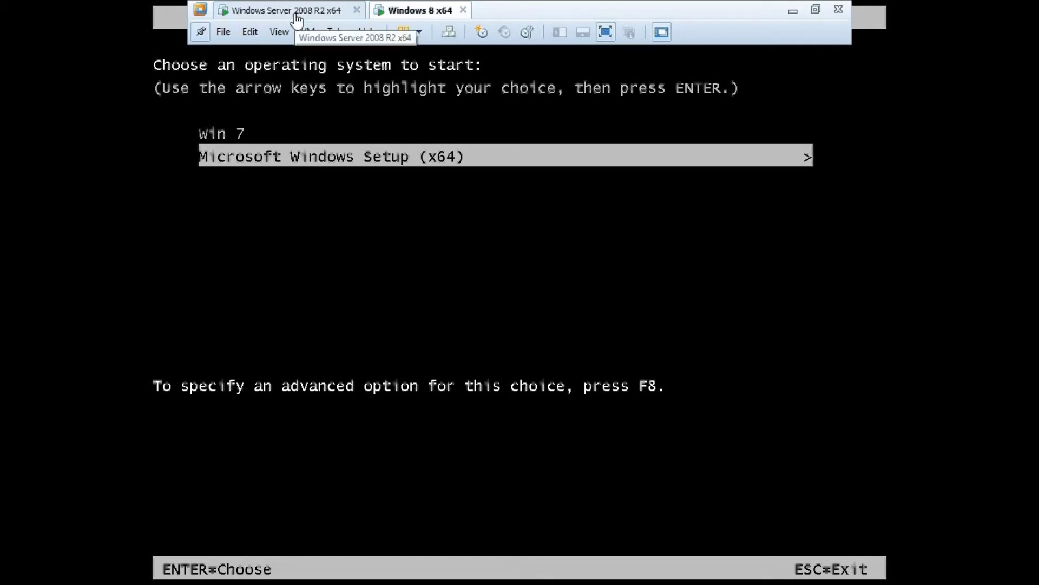
key(Return)
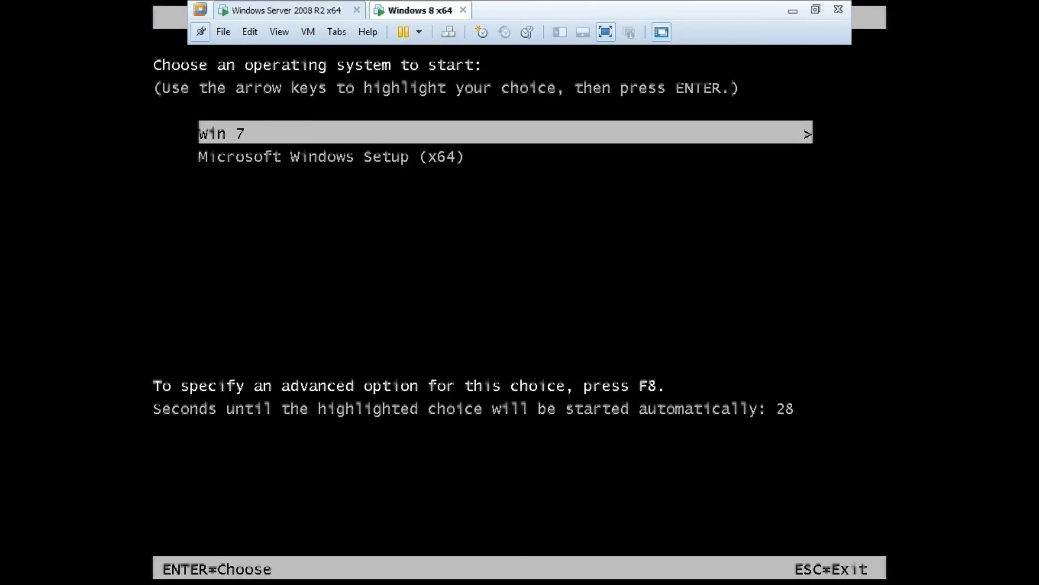
Power off the Windows 8 x64 virtual machine from its boot menu and confirm the shutdown.
click(418, 34)
click(427, 66)
click(559, 340)
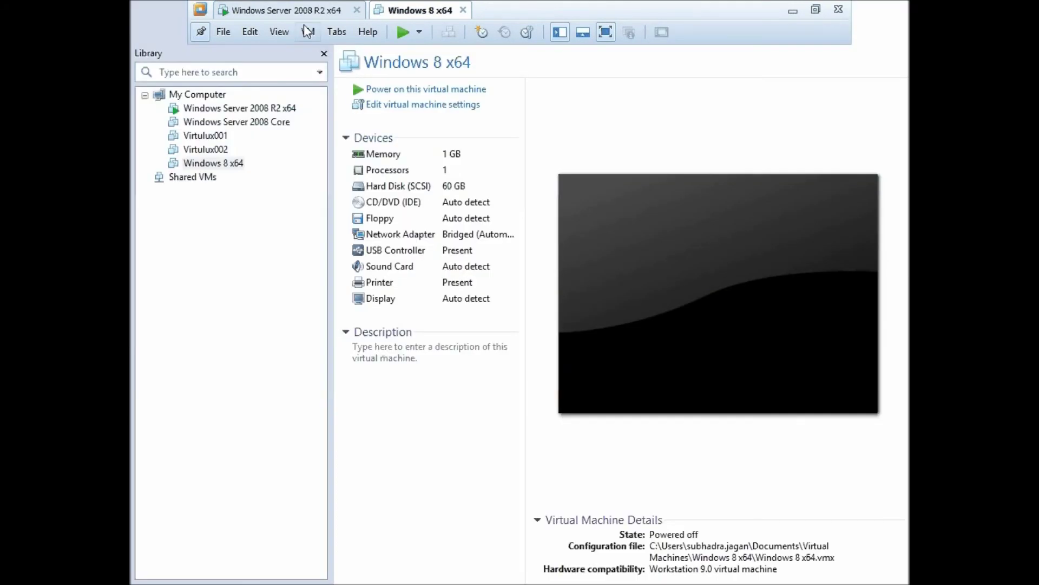
On the Windows Server 2008 R2 machine, rename the Microsoft Windows Setup (x64) boot image to Microsoft Windows 8.1 and apply the change.
click(281, 10)
click(245, 172)
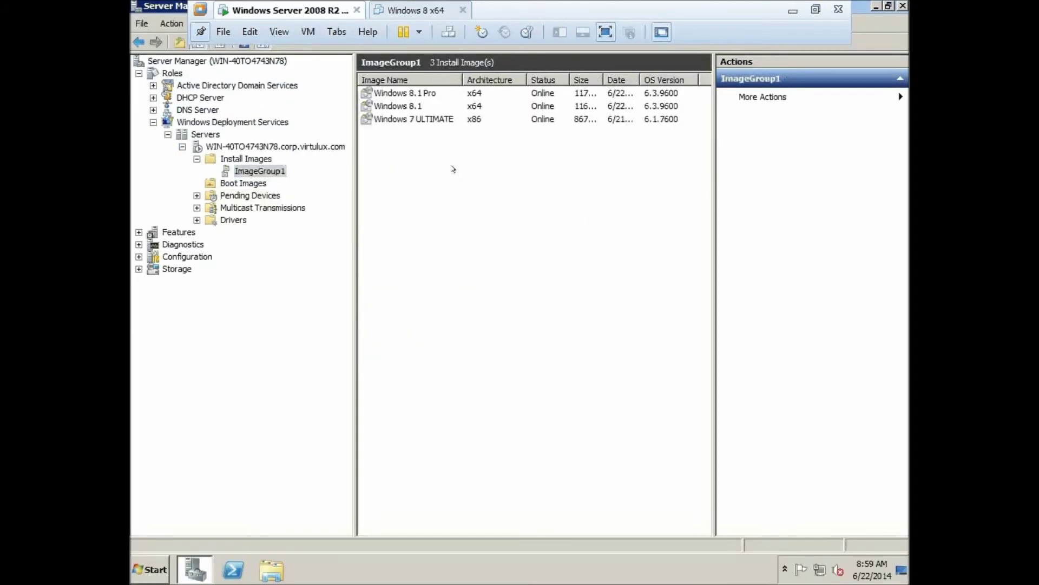
click(230, 184)
click(413, 107)
right_click(413, 107)
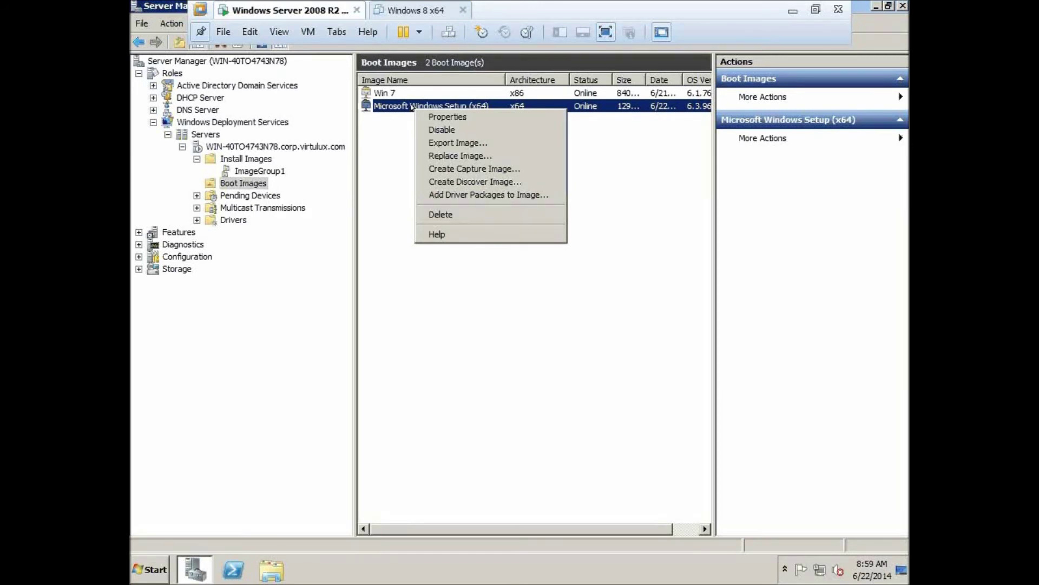
click(457, 117)
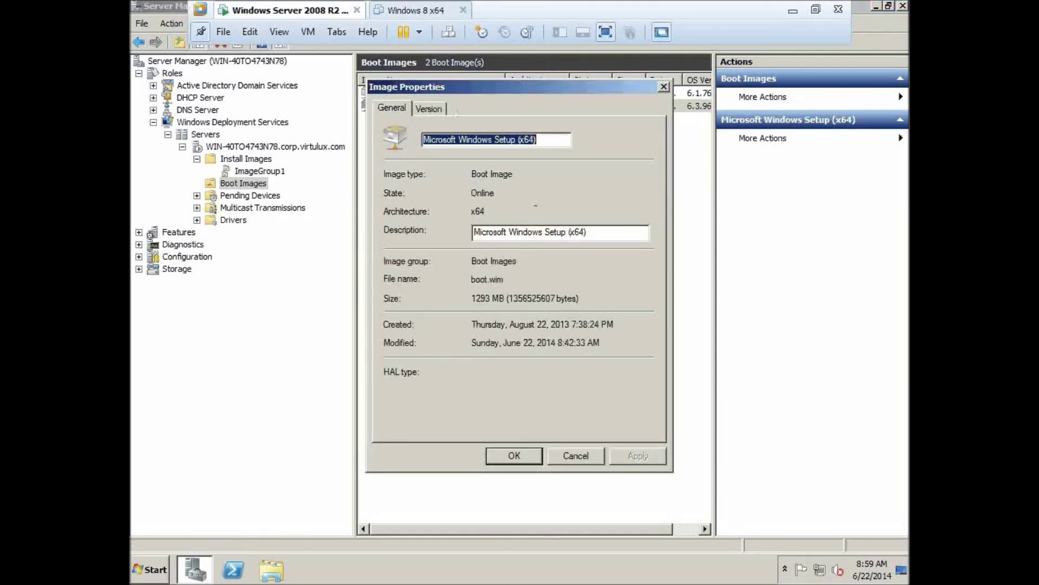
key(End)
key(BackSpace)
key(BackSpace)
key(BackSpace)
key(BackSpace)
key(BackSpace)
key(BackSpace)
key(BackSpace)
key(BackSpace)
key(BackSpace)
key(BackSpace)
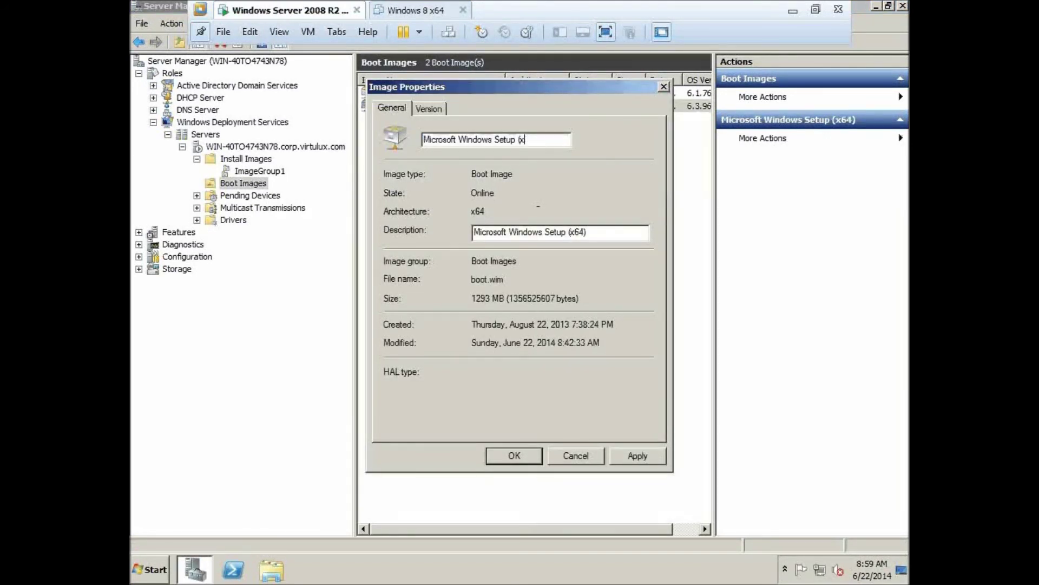
key(BackSpace)
text(8.1)
click(637, 456)
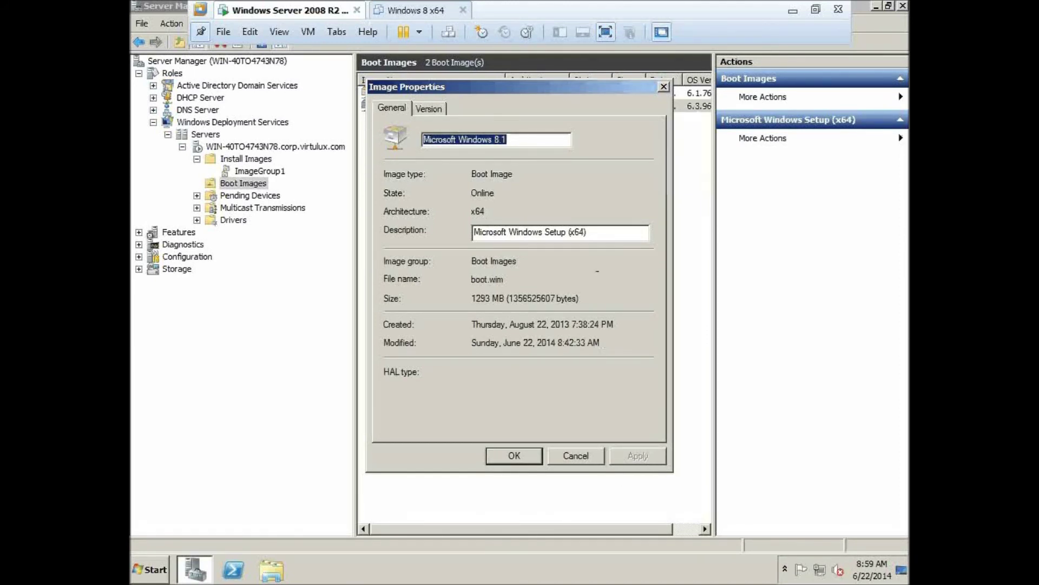
Insert 8.1 after "Microsoft Windows" in the boot image's description, apply it and close the image properties.
click(546, 232)
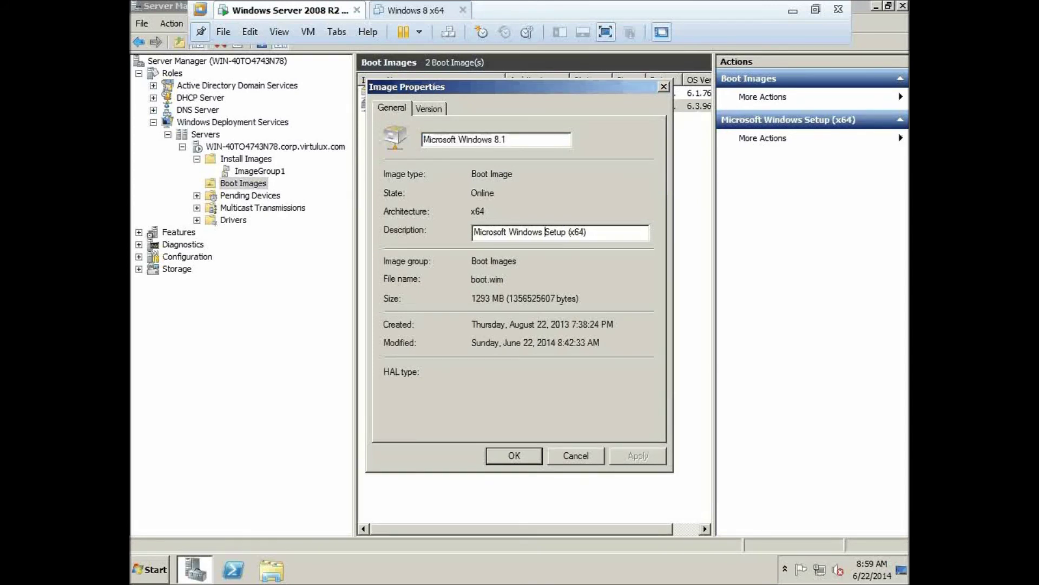
text(8.1)
click(633, 454)
click(506, 459)
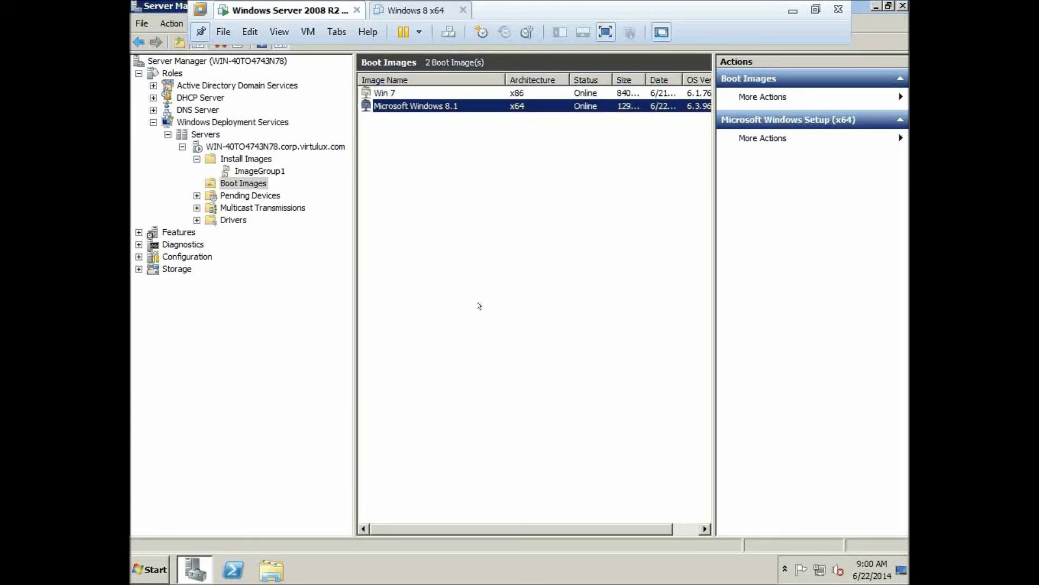
Power on the Windows 8 x64 virtual machine and start Microsoft Windows 8.1 from its network boot menu.
click(418, 17)
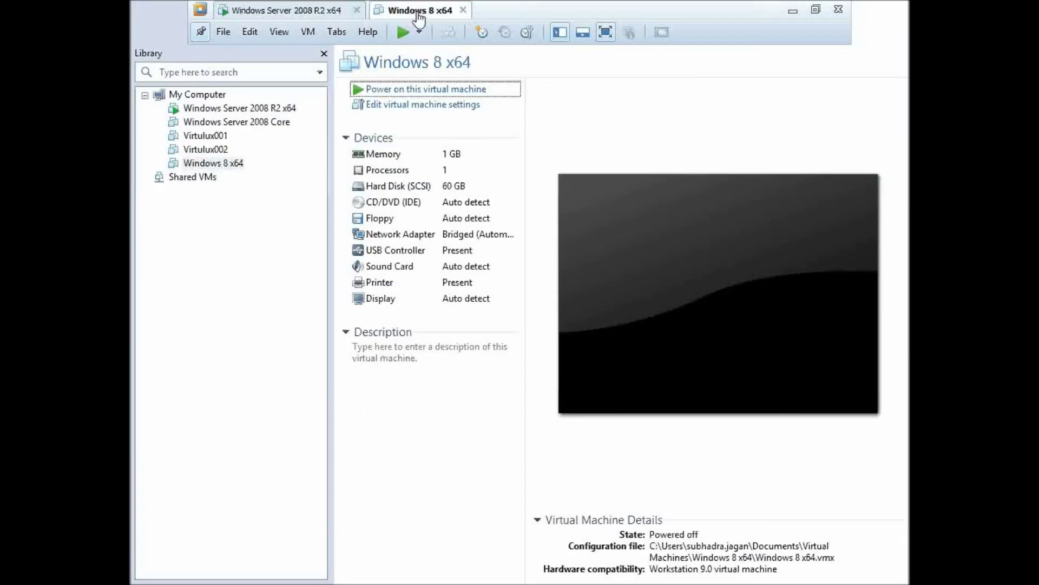
click(411, 89)
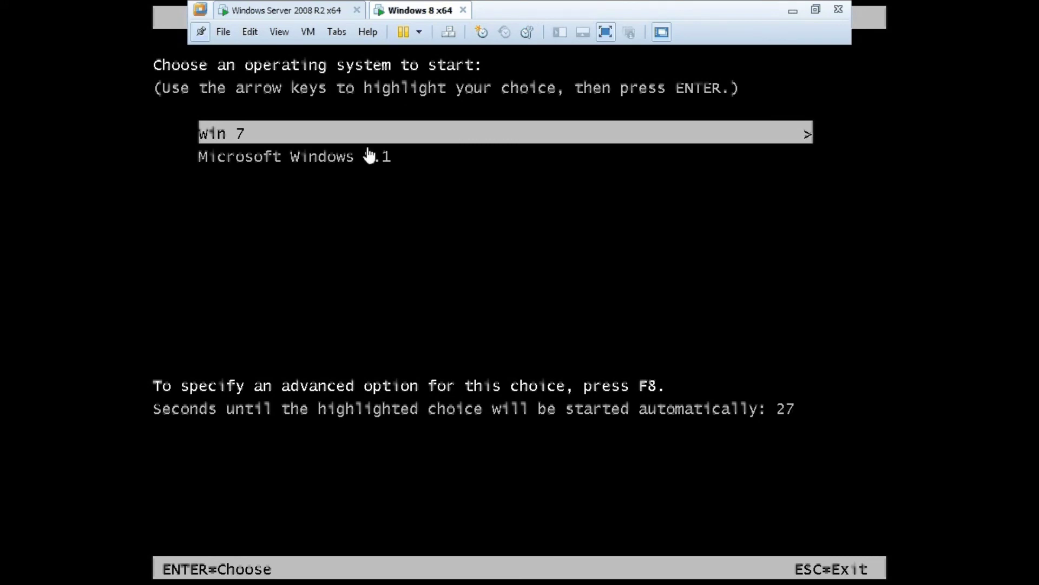
click(436, 217)
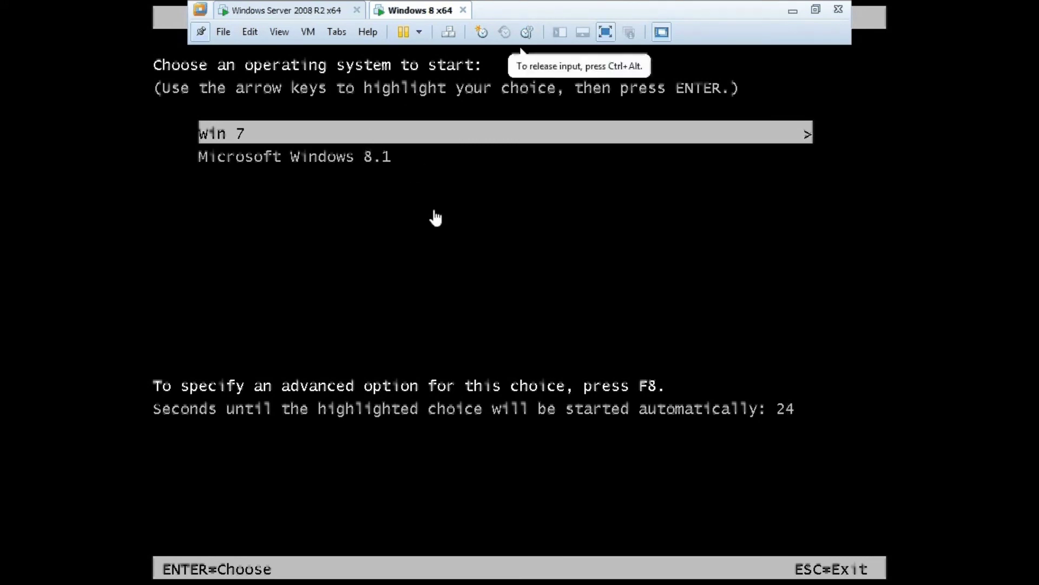
key(Down)
key(Up)
key(Down)
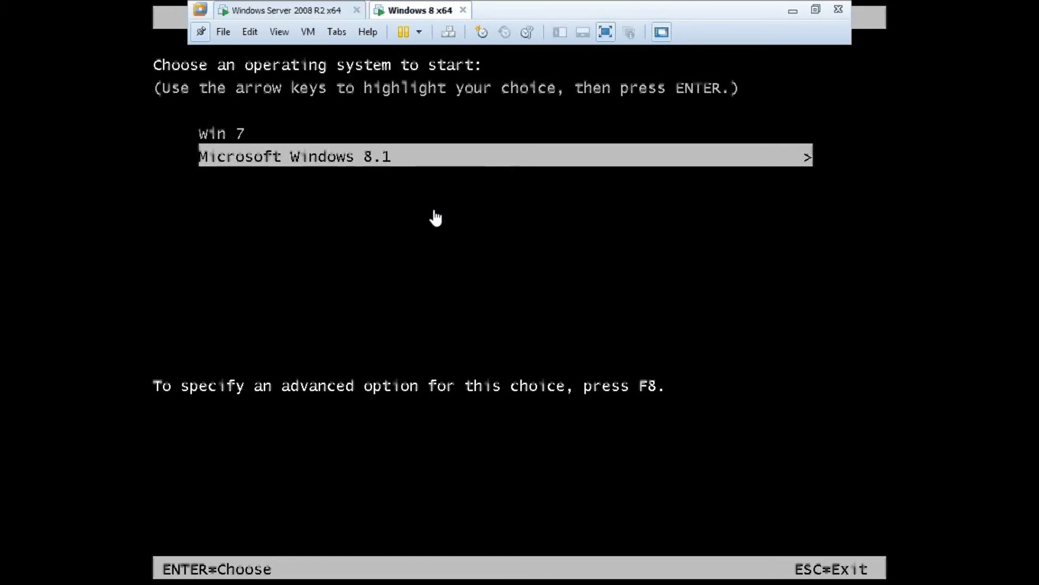
key(Return)
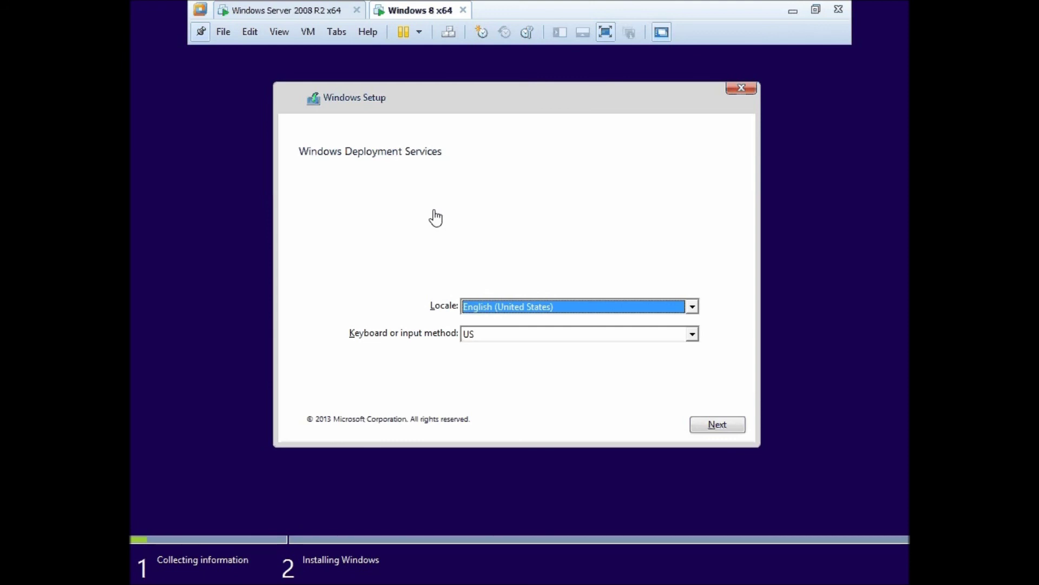
Choose English (United States) as the locale in Windows Setup and minimize the virtual machine window to return to the PowerPoint presentation.
click(436, 219)
click(693, 307)
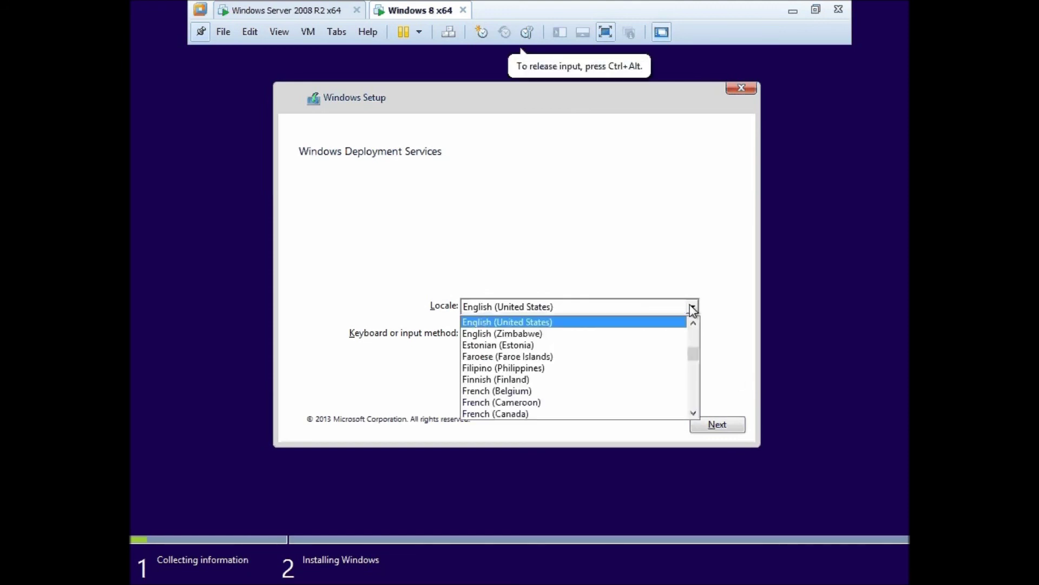
click(608, 327)
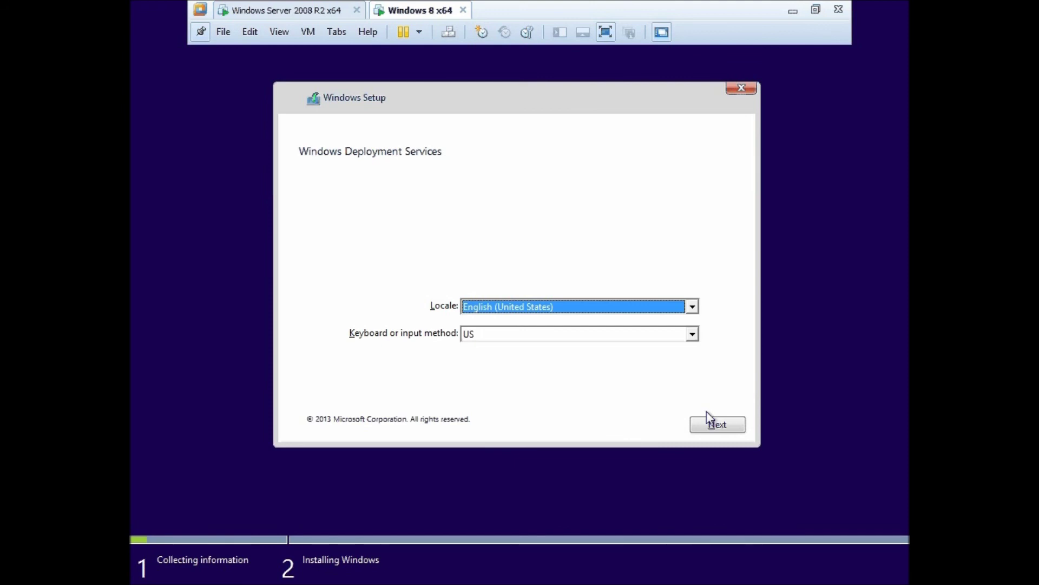
click(791, 15)
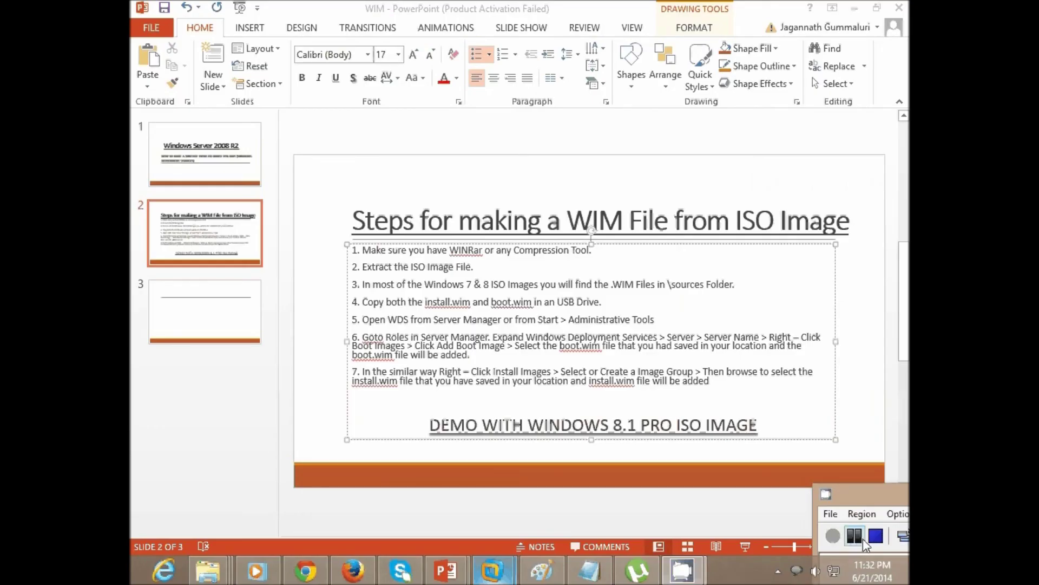